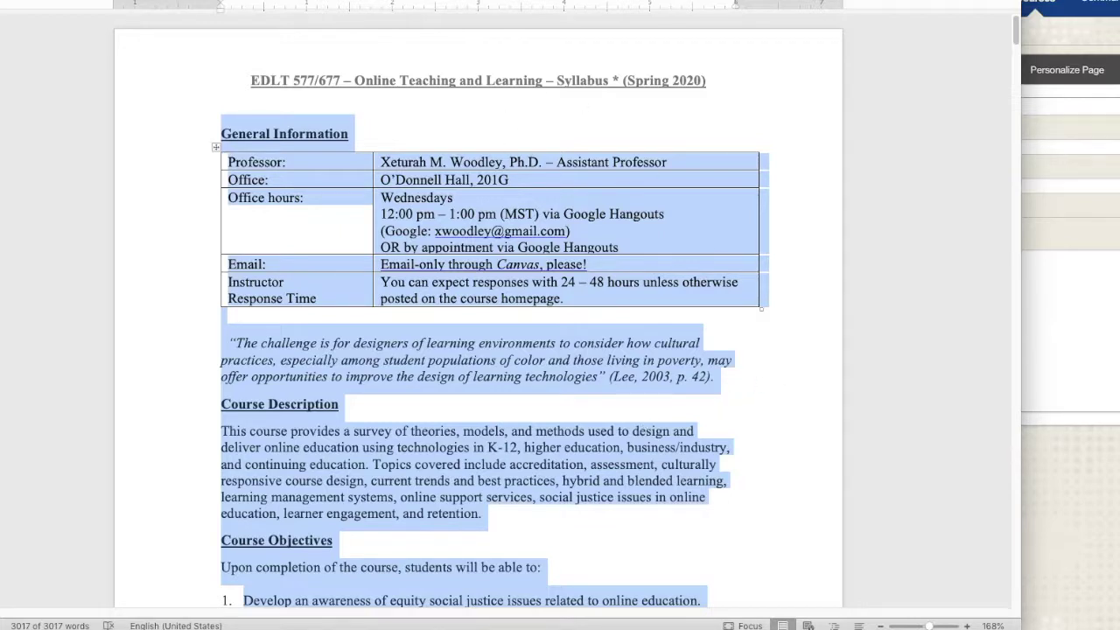
# - Bring the Blackboard Learn browser window in front of the Word syllabus
pyautogui.click(1092, 287)
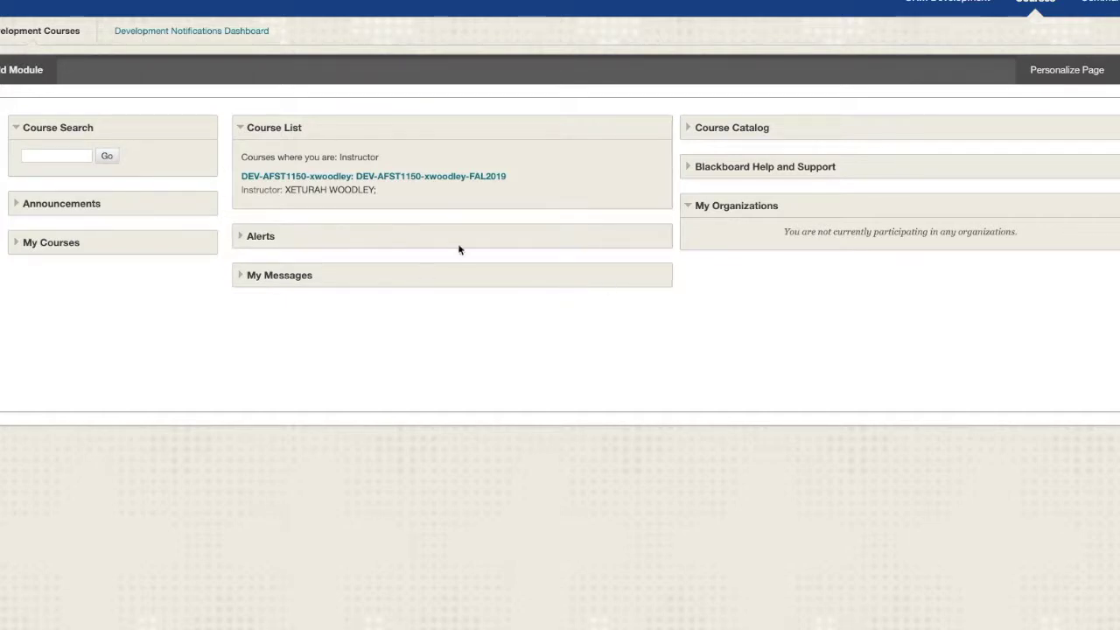
# - Open the Fall 2019 development course from the Course List
pyautogui.click(403, 176)
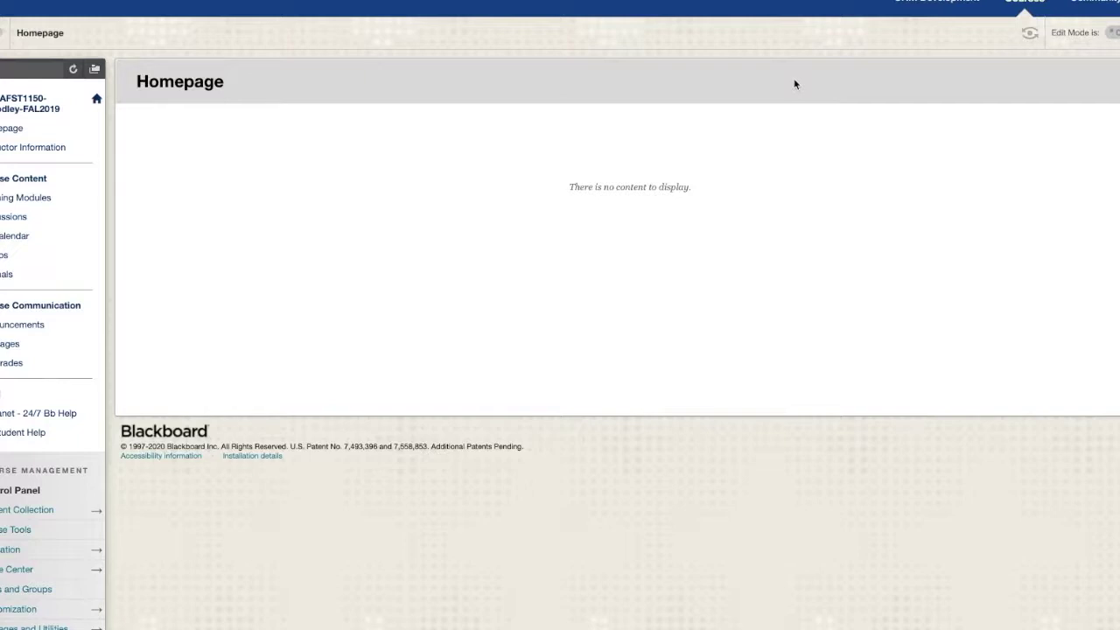
# - Turn Edit Mode on and look through the Build Content, Assessments, Tools and Partner Content menus
pyautogui.click(1110, 34)
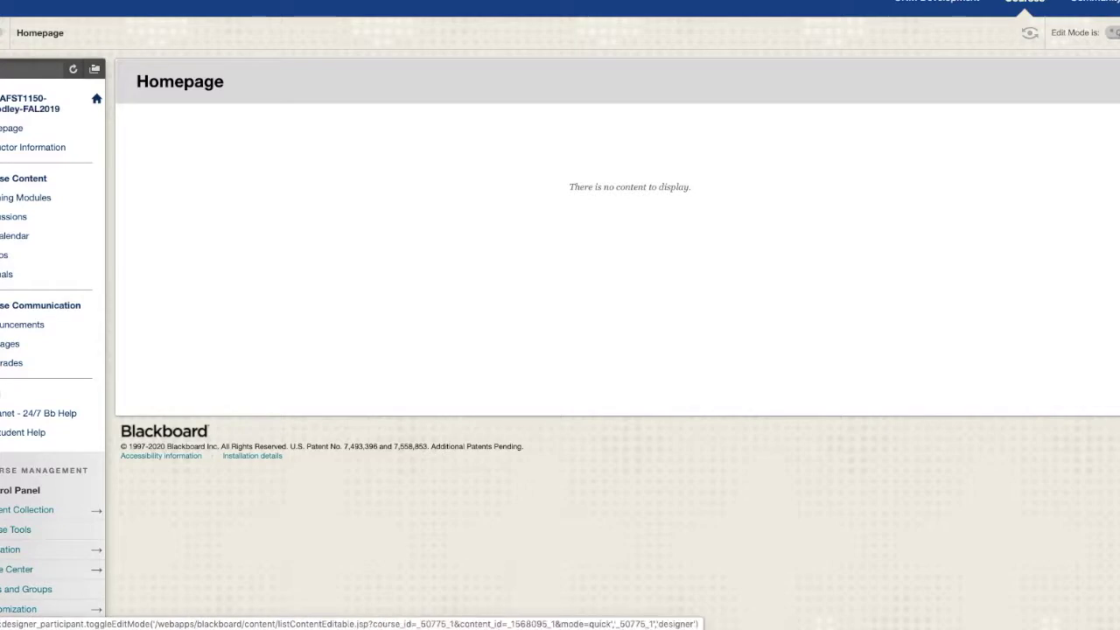
pyautogui.click(1113, 32)
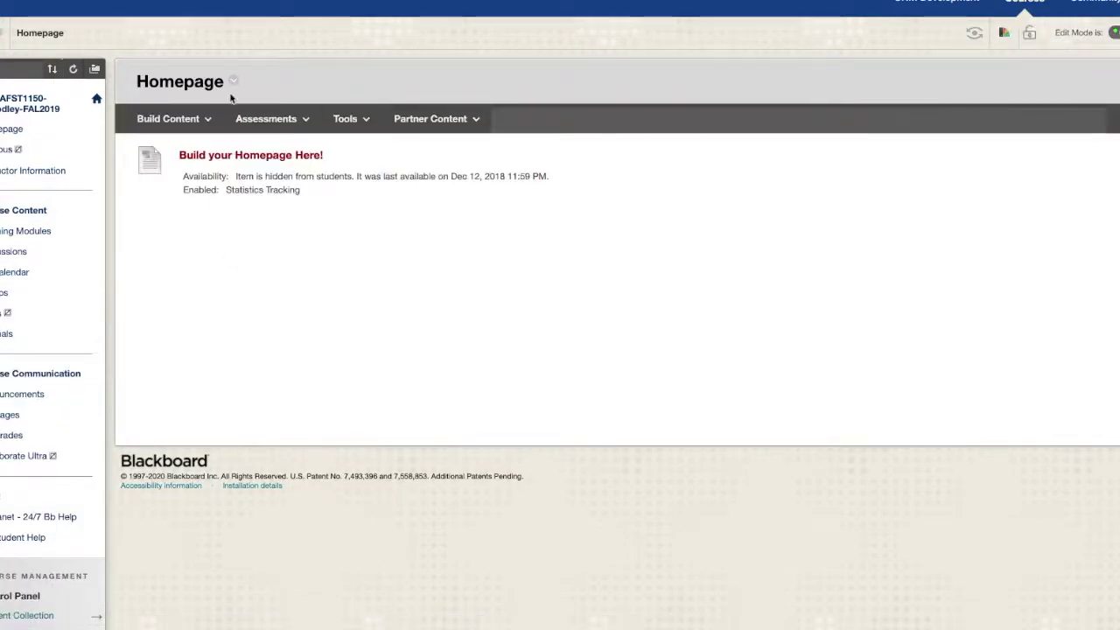
pyautogui.click(171, 118)
pyautogui.click(267, 118)
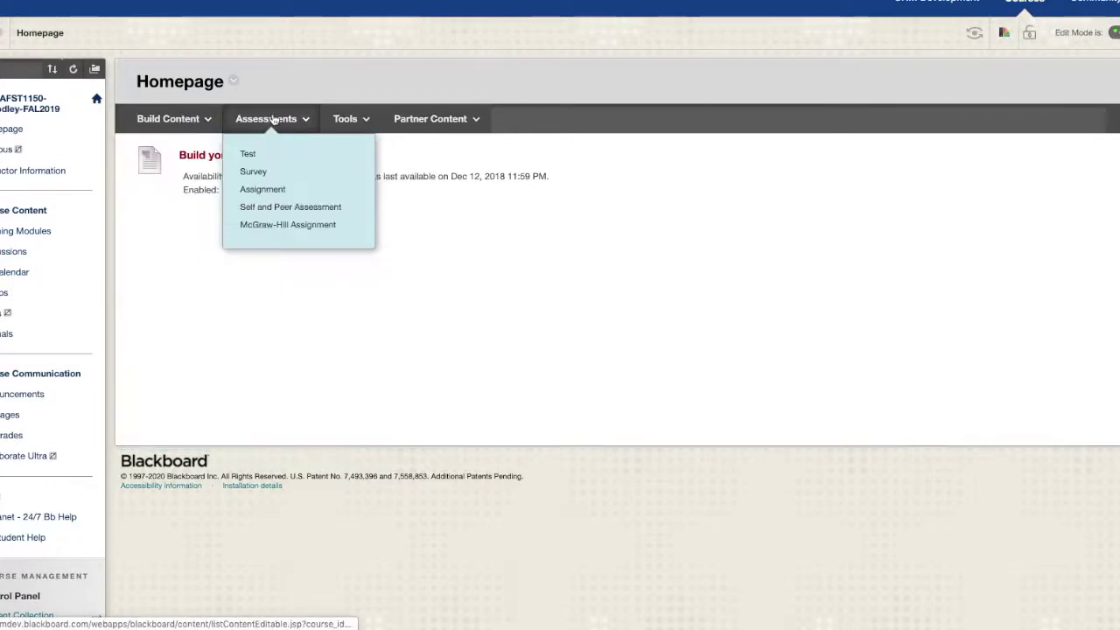
pyautogui.click(352, 120)
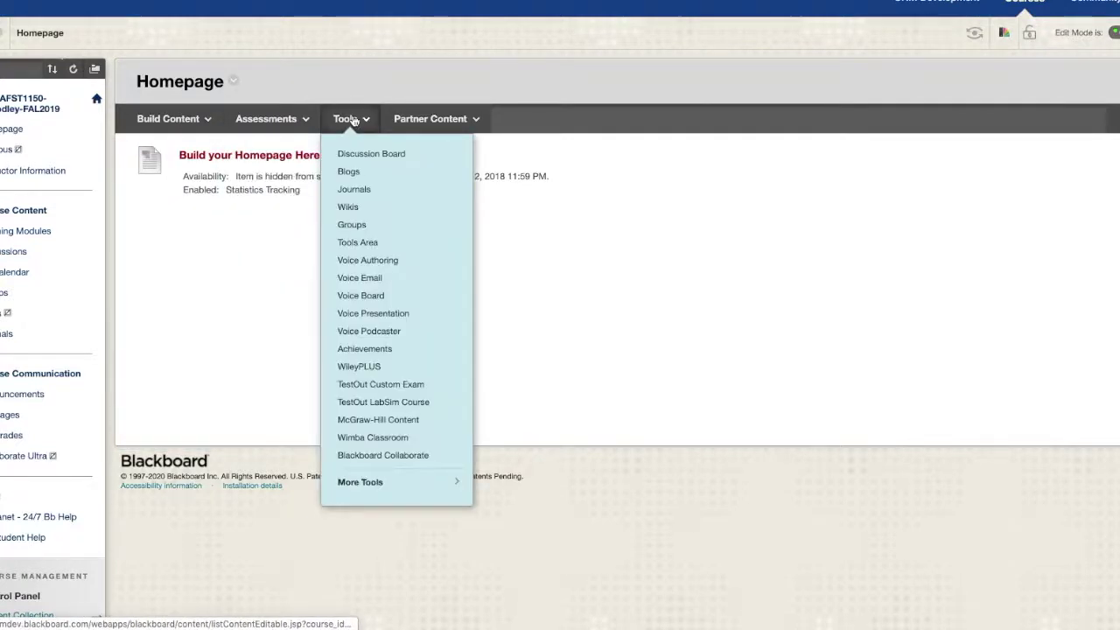
pyautogui.click(430, 118)
pyautogui.click(154, 131)
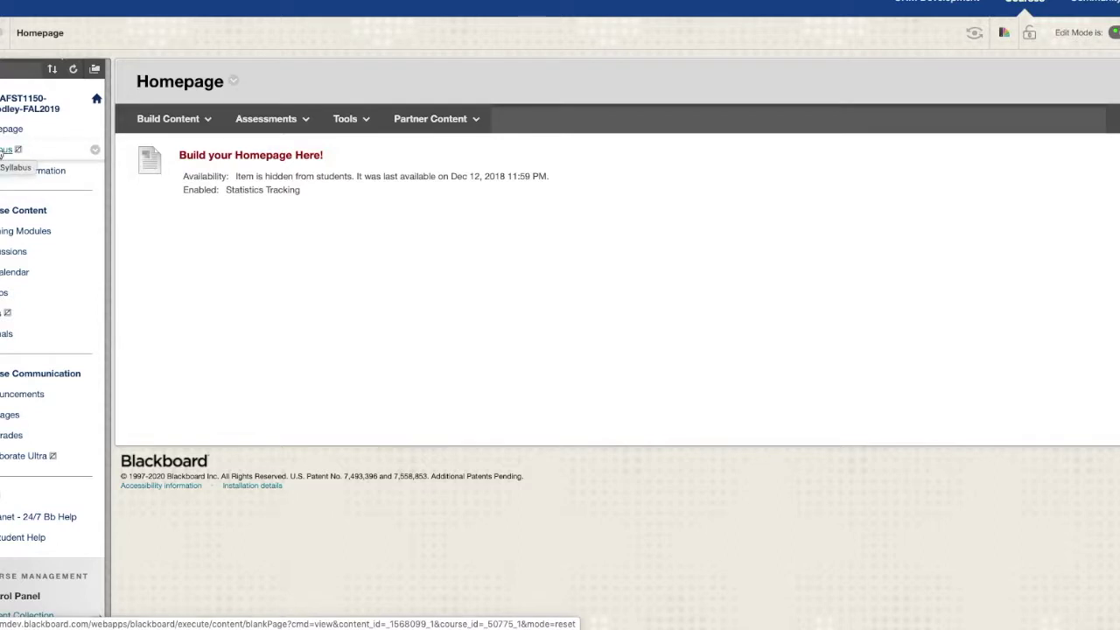
# - Open the Syllabus blank page for editing and place the caret in its empty Content area
pyautogui.click(3, 152)
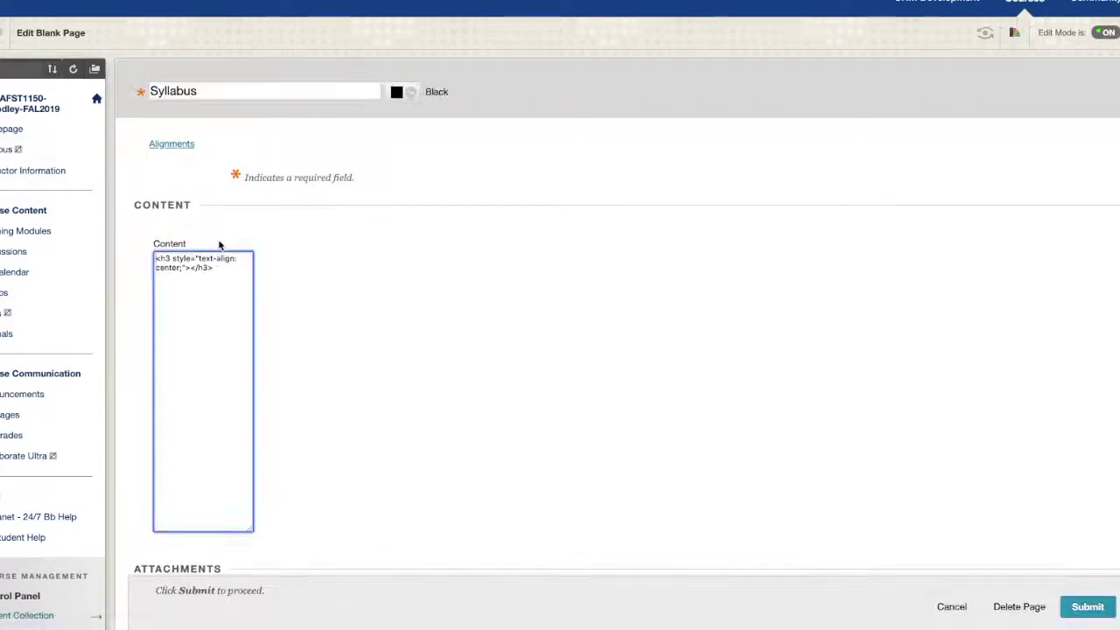
pyautogui.scroll(-2, 303, 292)
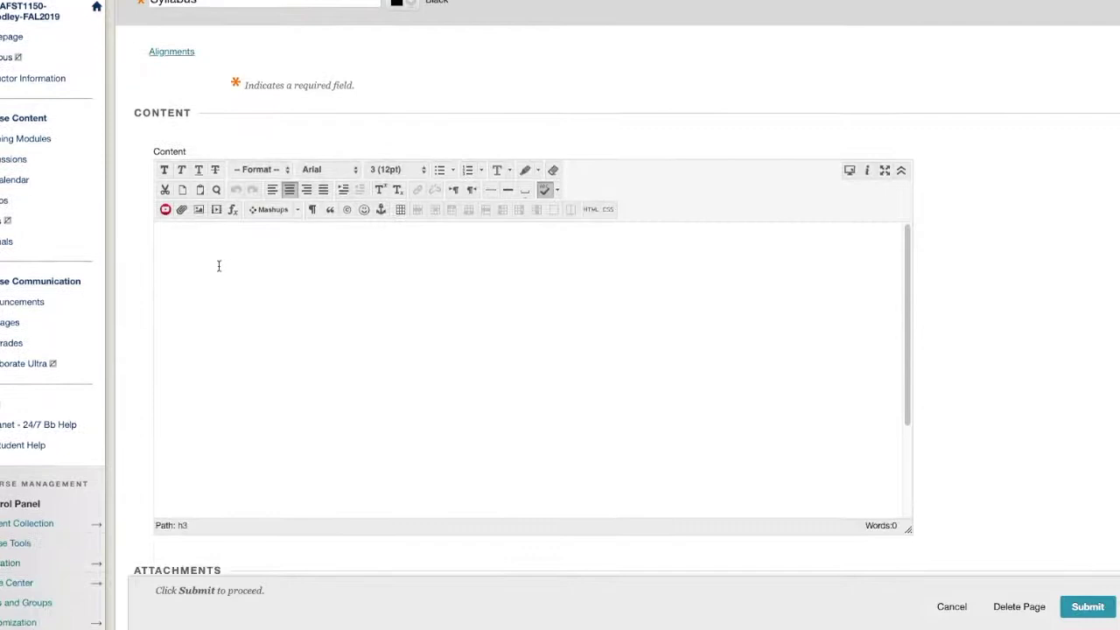
pyautogui.click(166, 238)
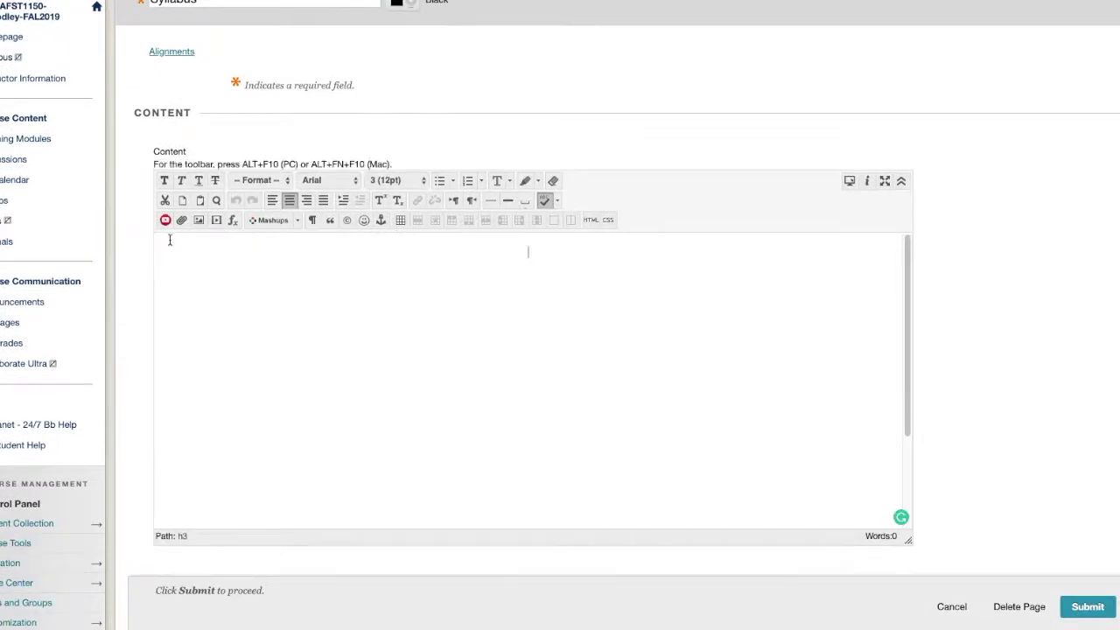
pyautogui.scroll(1, 248, 254)
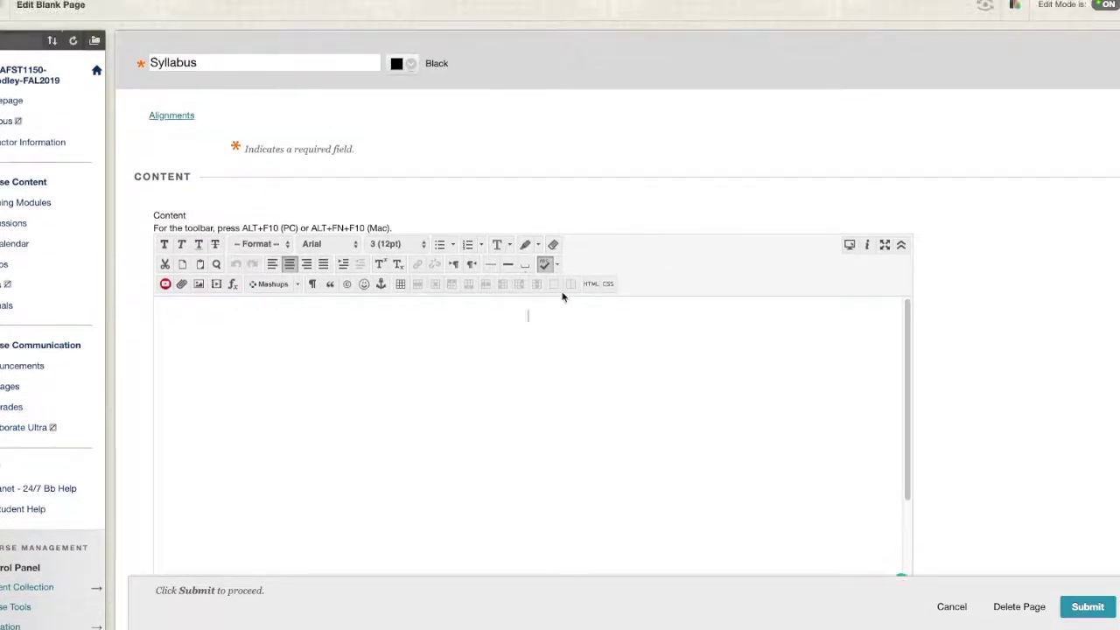
pyautogui.click(249, 317)
pyautogui.rightClick(176, 315)
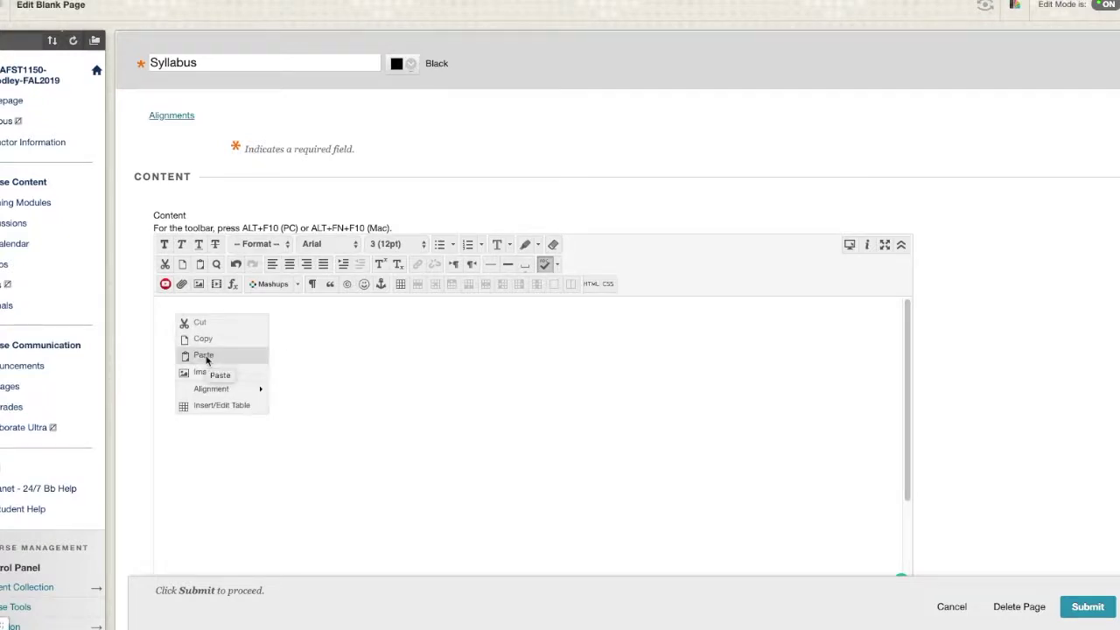
pyautogui.click(335, 343)
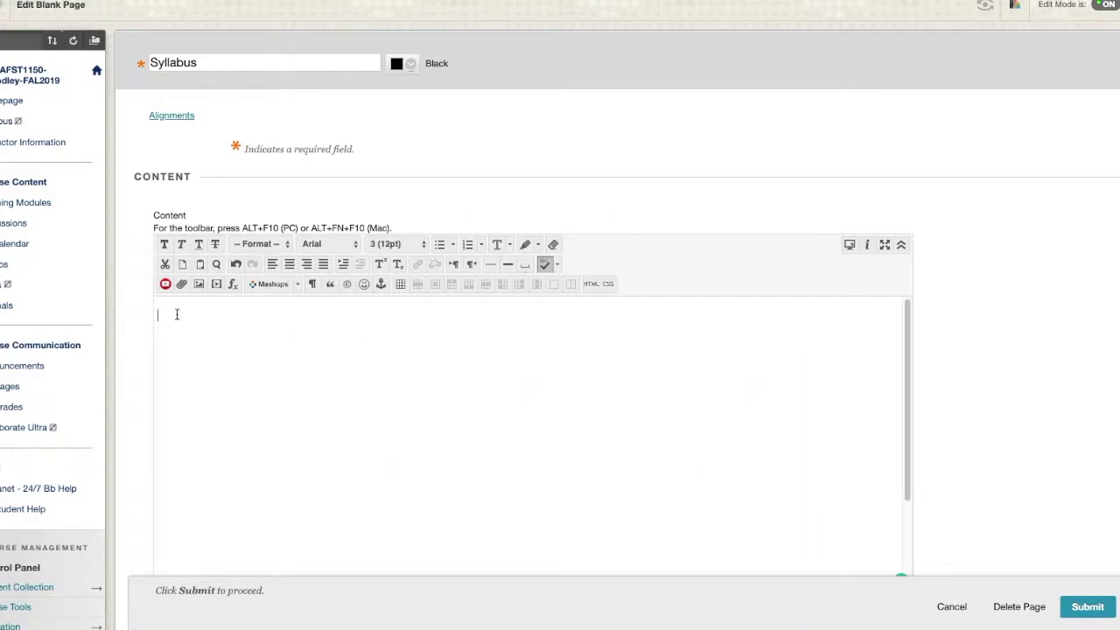
# - Paste the copied syllabus into the Content editor and scroll through to check it
pyautogui.press('super+v')
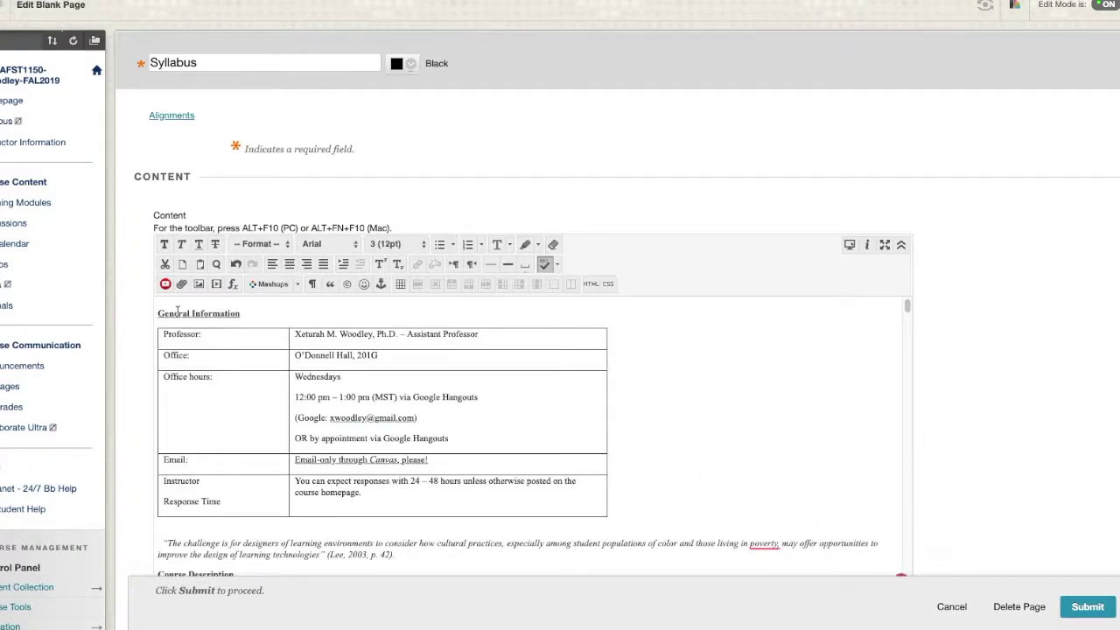
pyautogui.scroll(-5, 624, 387)
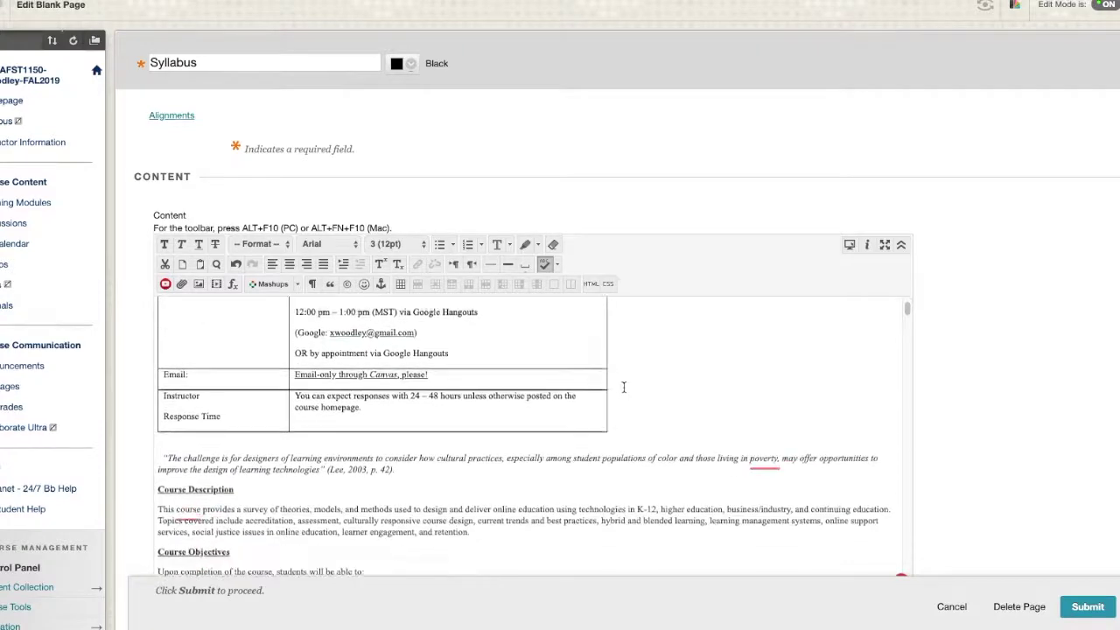
pyautogui.scroll(5, 624, 387)
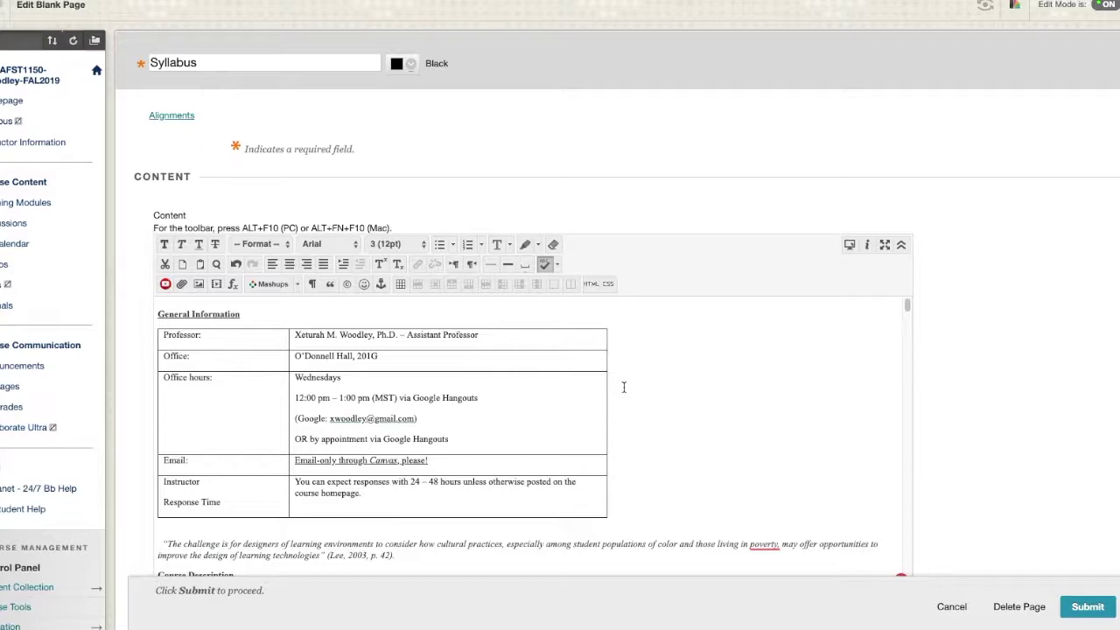
pyautogui.scroll(-4, 624, 387)
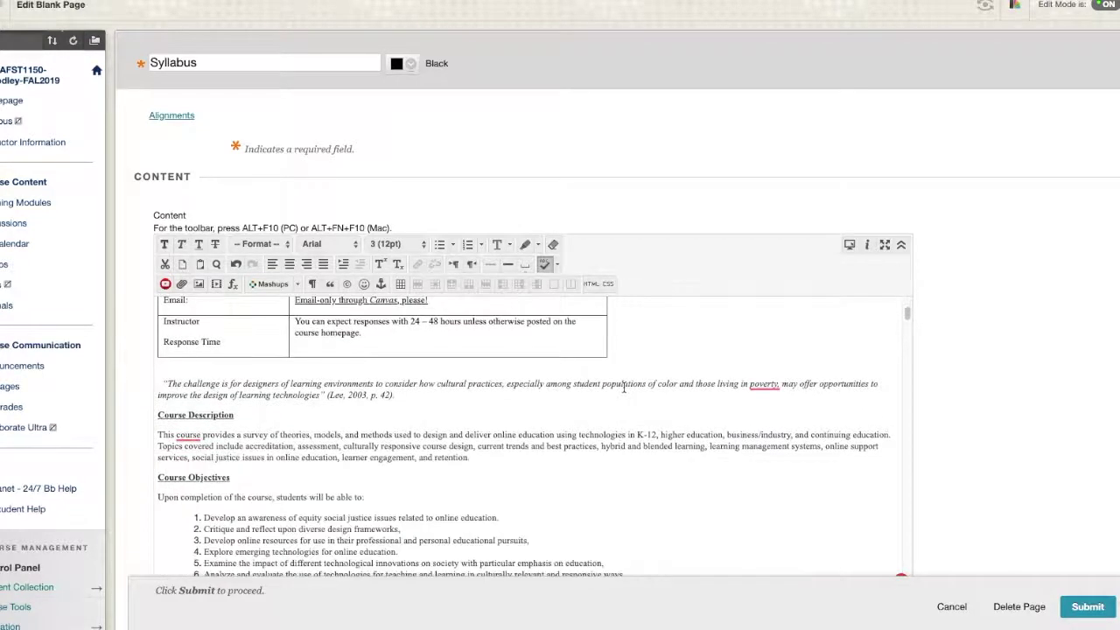
pyautogui.scroll(-12, 624, 387)
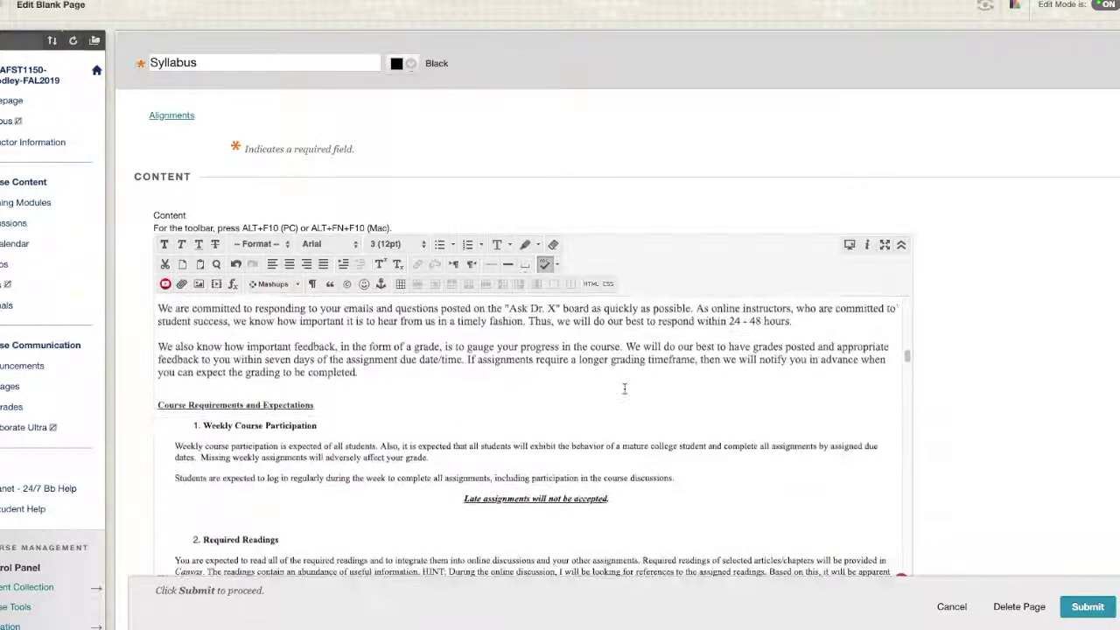
pyautogui.scroll(4, 625, 388)
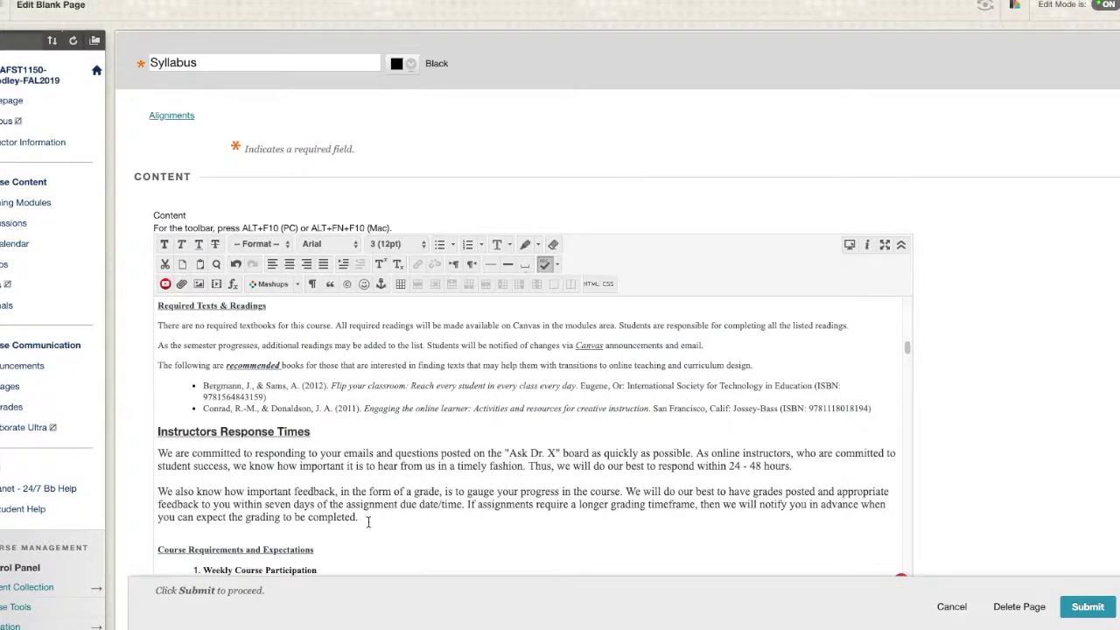
# - Set the Instructors Response Times section to font size 3 (12pt)
pyautogui.moveTo(363, 518); pyautogui.dragTo(152, 434)
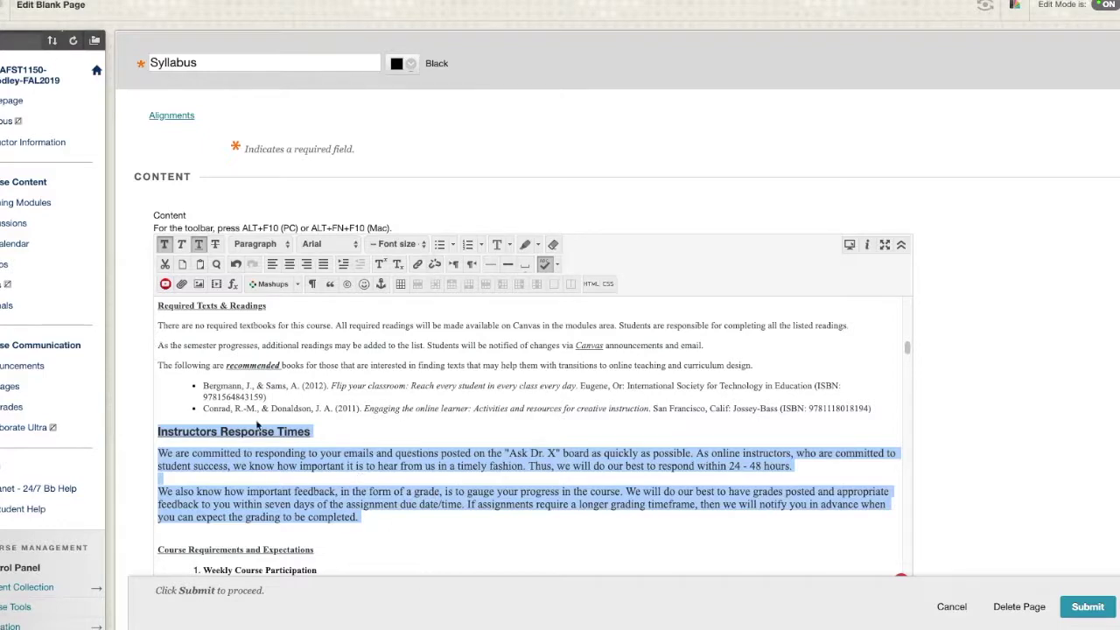
pyautogui.click(422, 245)
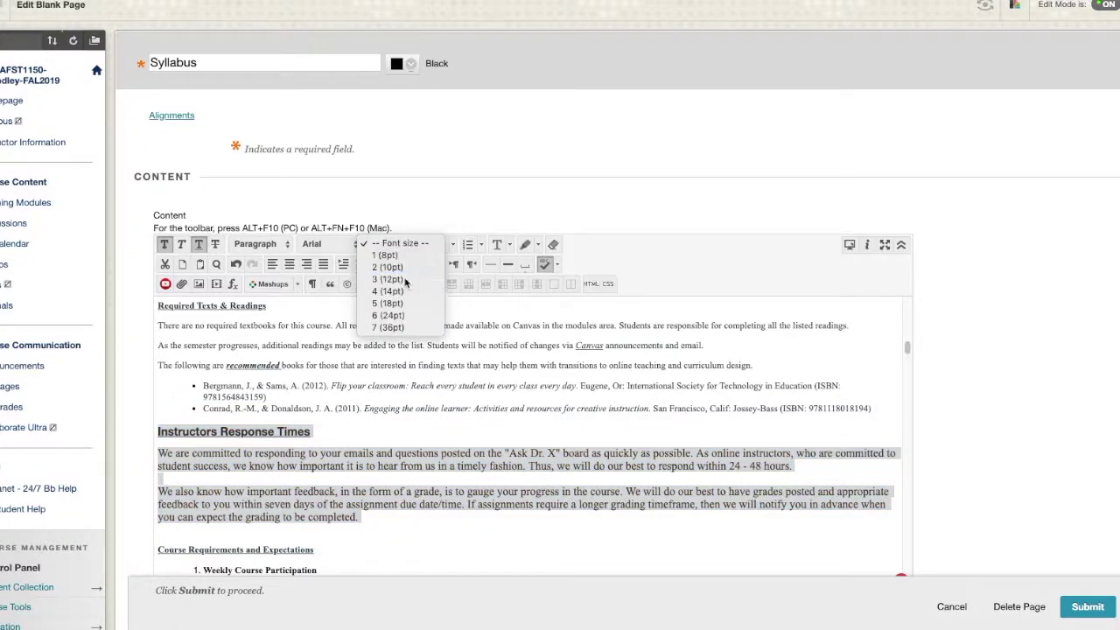
pyautogui.click(405, 280)
pyautogui.scroll(-4, 558, 470)
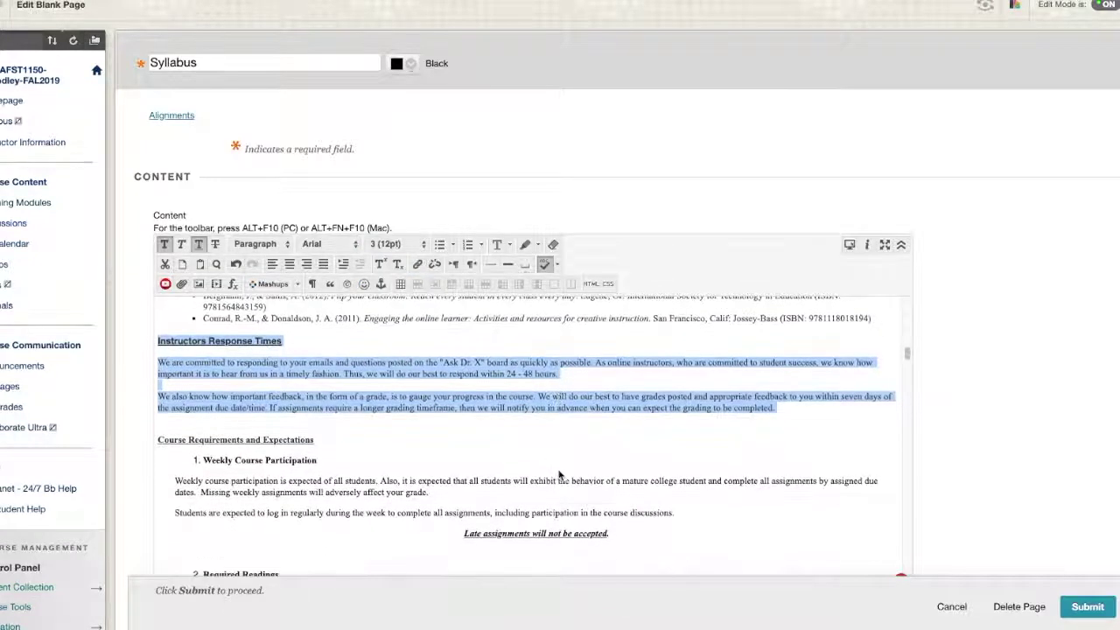
pyautogui.scroll(-6, 483, 528)
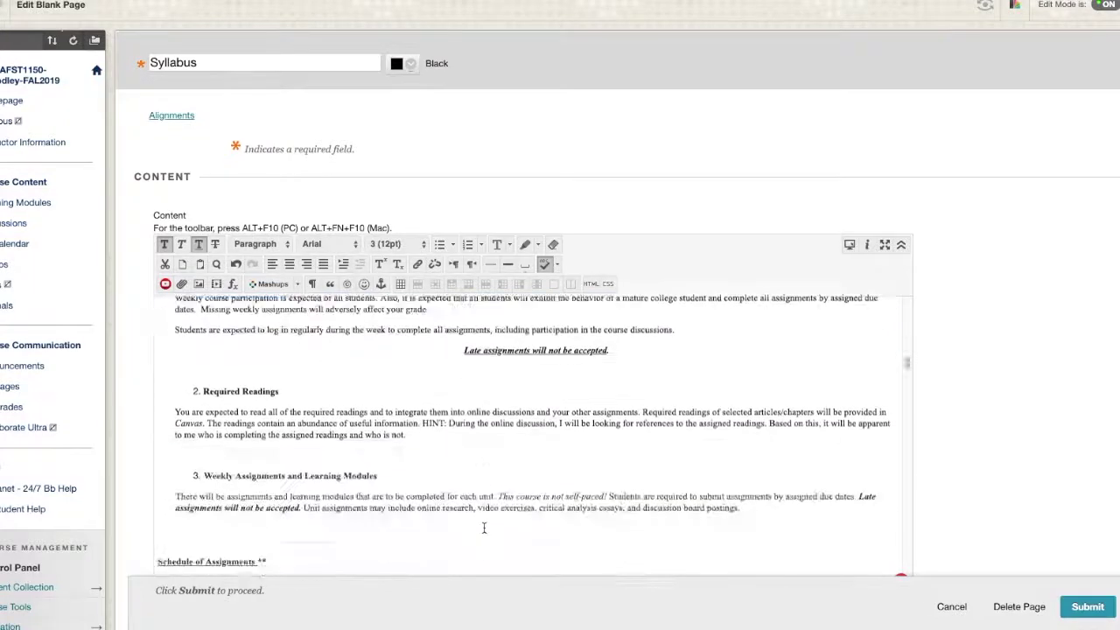
pyautogui.scroll(2, 483, 528)
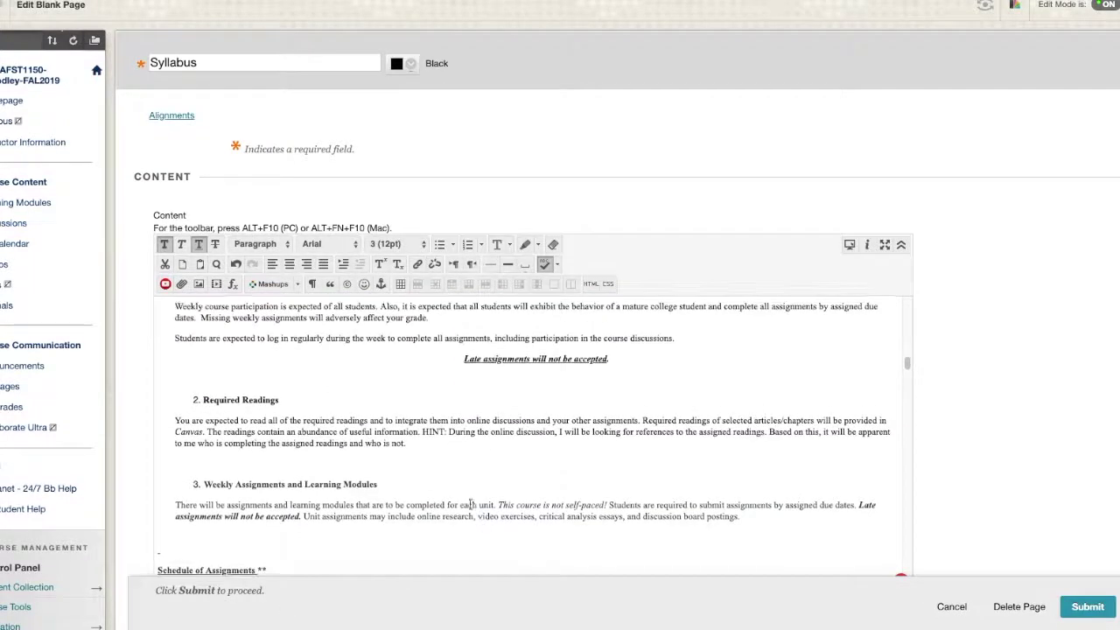
# - Delete the blank lines above 2. Required Readings, 3. Weekly Assignments and Schedule of Assignments
pyautogui.click(311, 372)
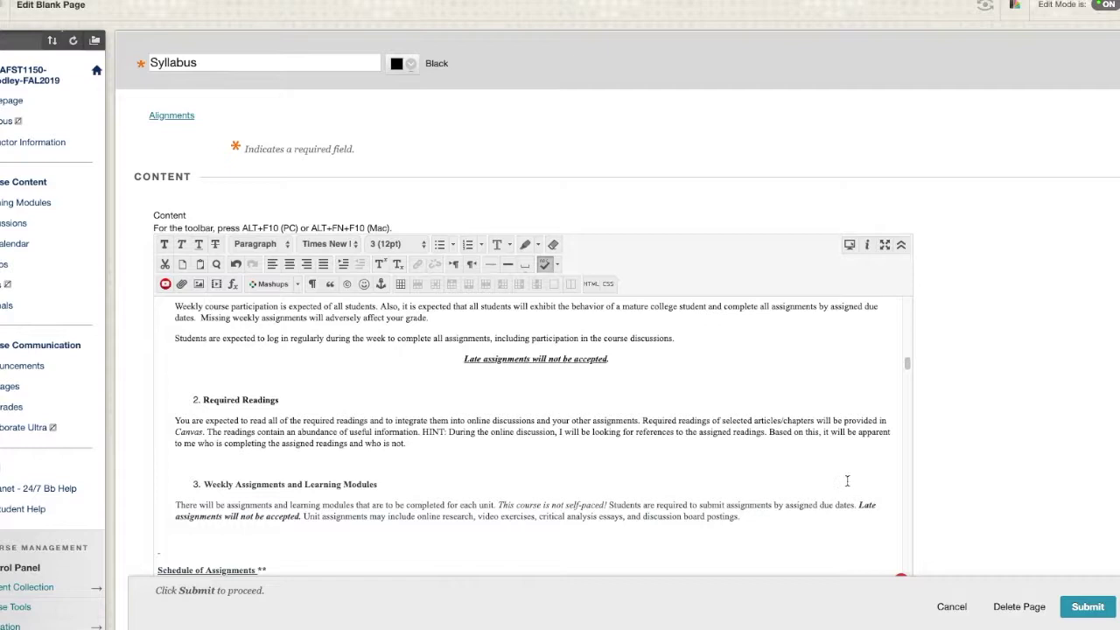
pyautogui.press('BackSpace')
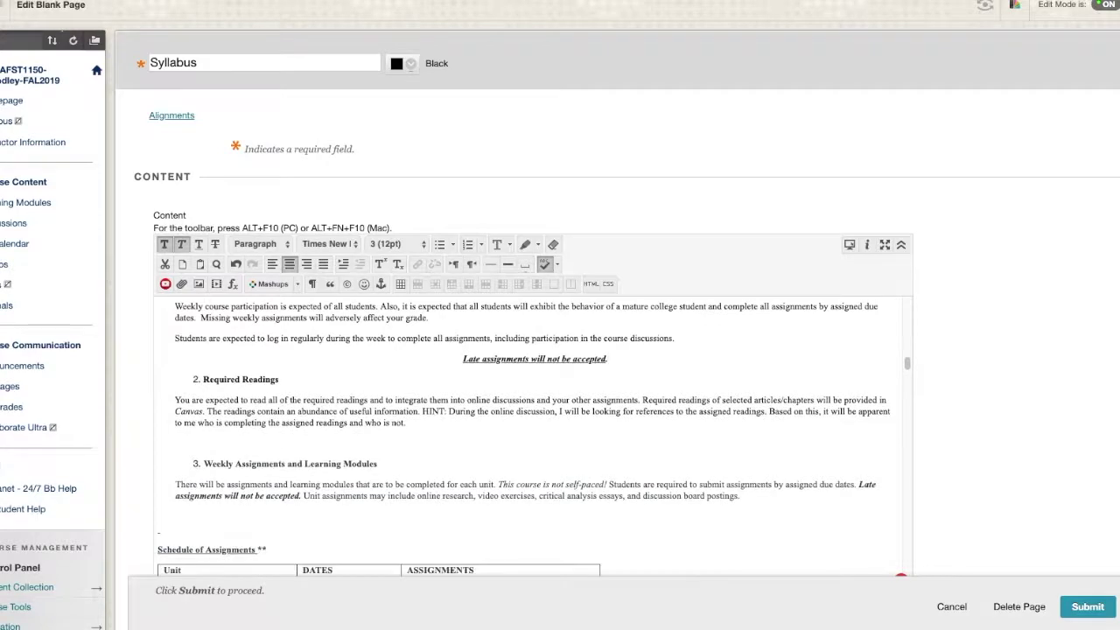
pyautogui.click(210, 443)
pyautogui.press('BackSpace')
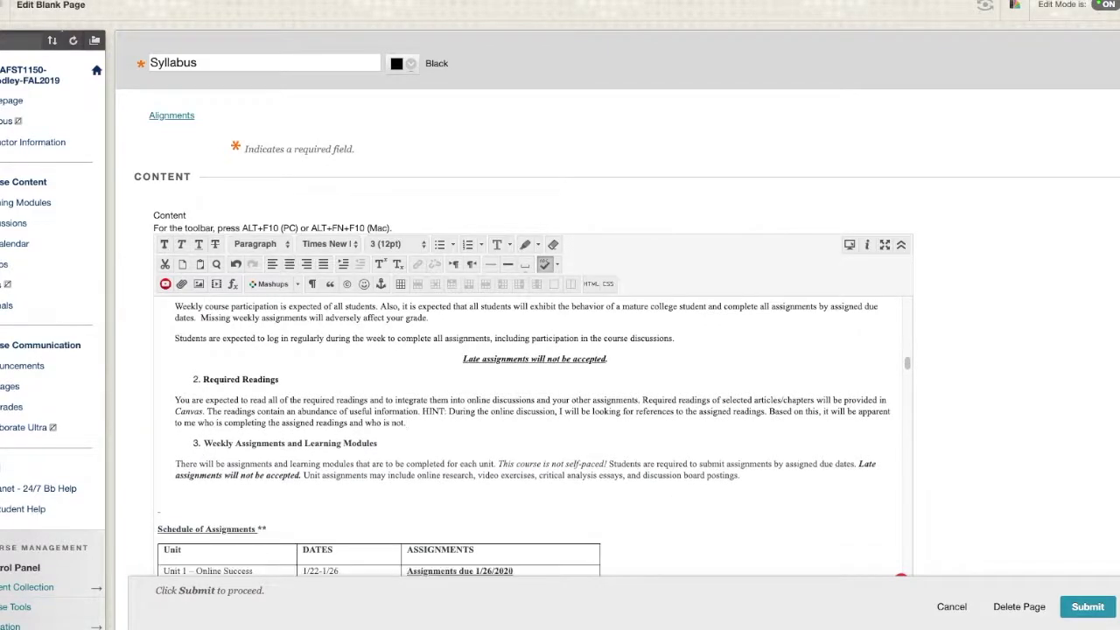
pyautogui.scroll(-2, 319, 516)
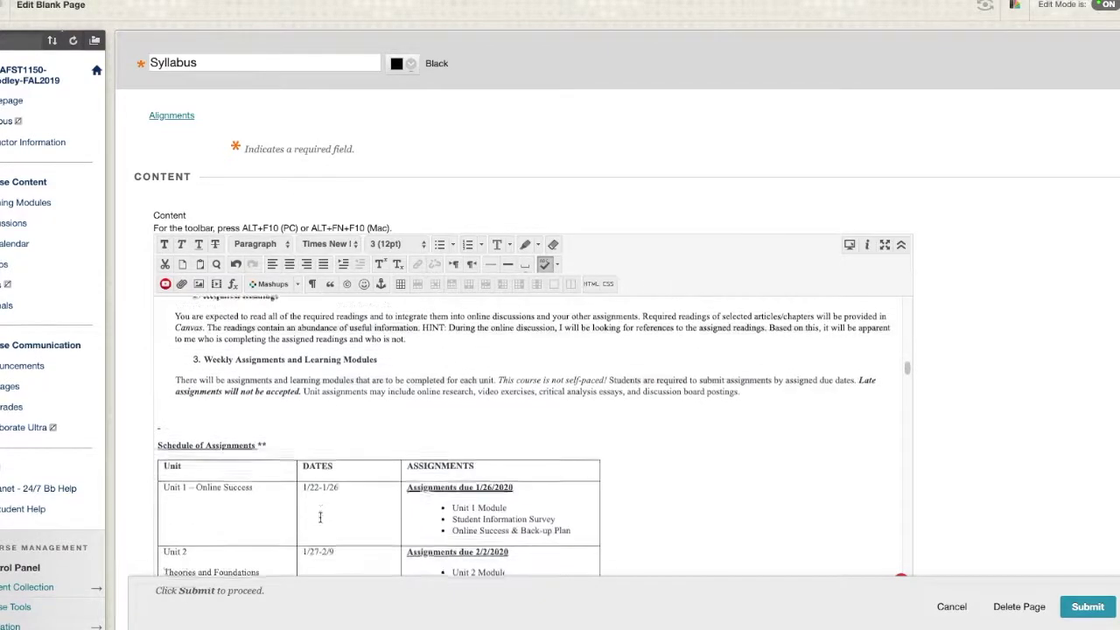
pyautogui.click(211, 422)
pyautogui.press('BackSpace')
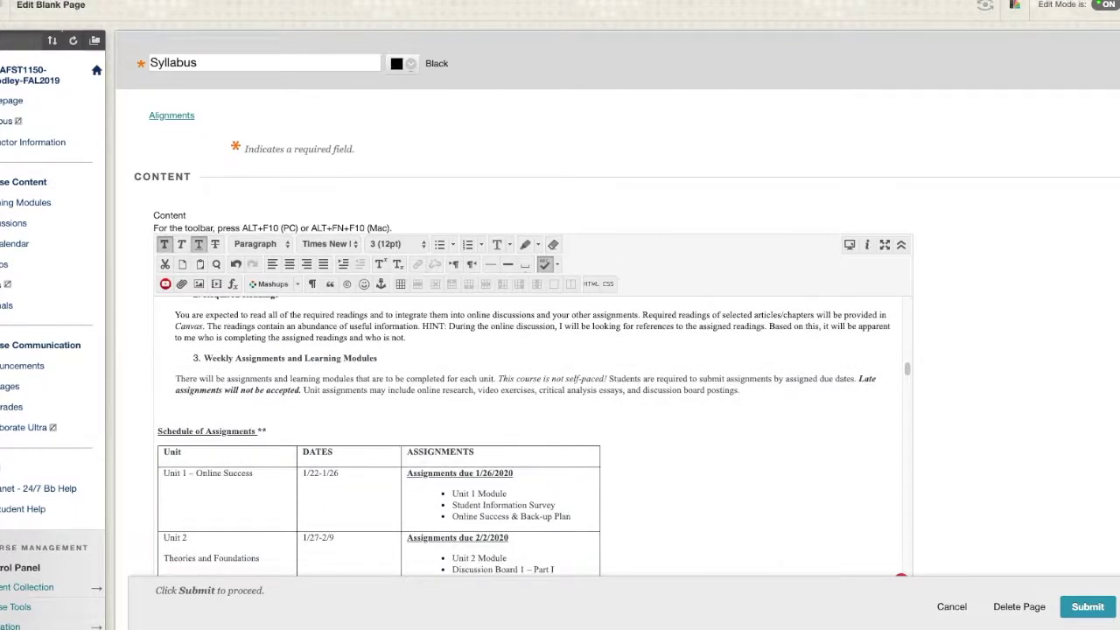
pyautogui.press('BackSpace')
pyautogui.scroll(-3, 618, 517)
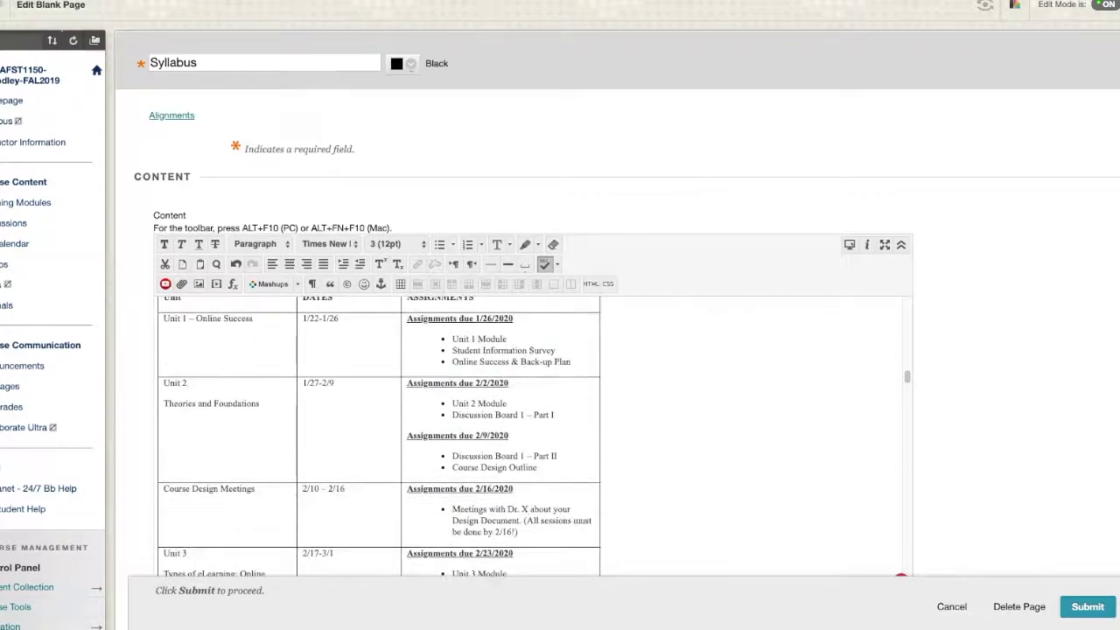
pyautogui.scroll(-3, 1080, 515)
pyautogui.scroll(-3, 1074, 511)
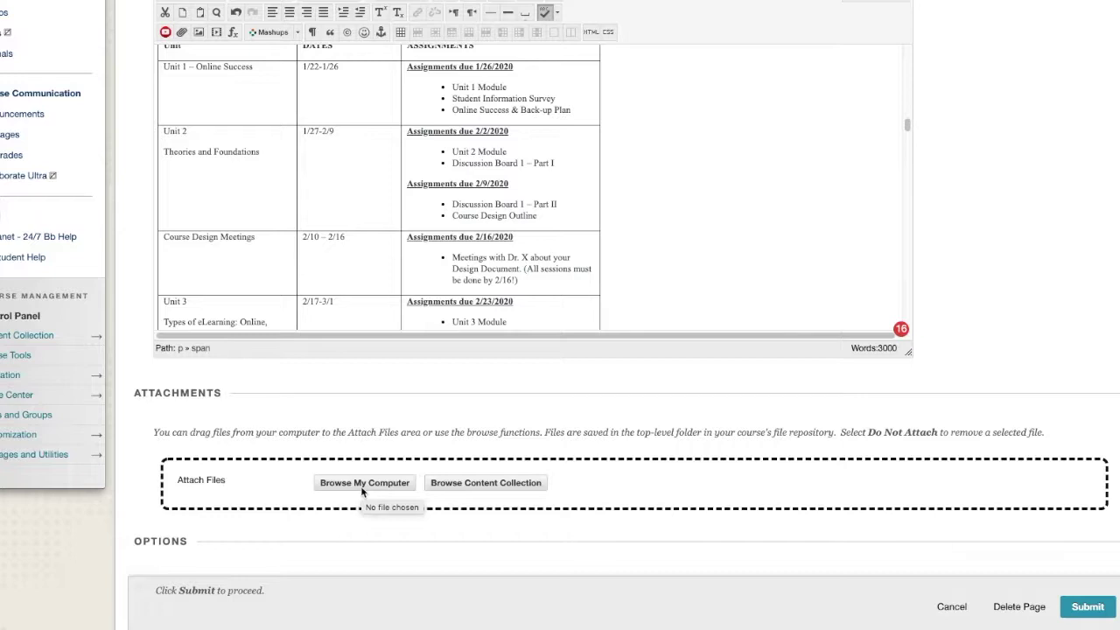
# - Attach Syllabus EDLT 577 677 Revised 3.13.2020.docx from the Desktop to the Syllabus page
pyautogui.click(361, 483)
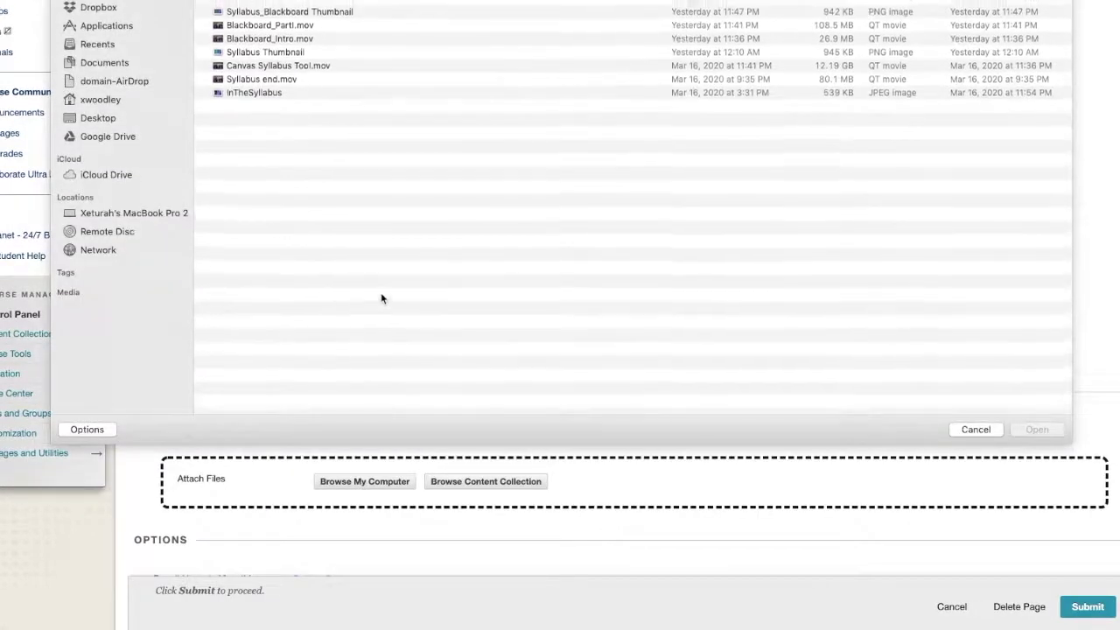
pyautogui.click(104, 120)
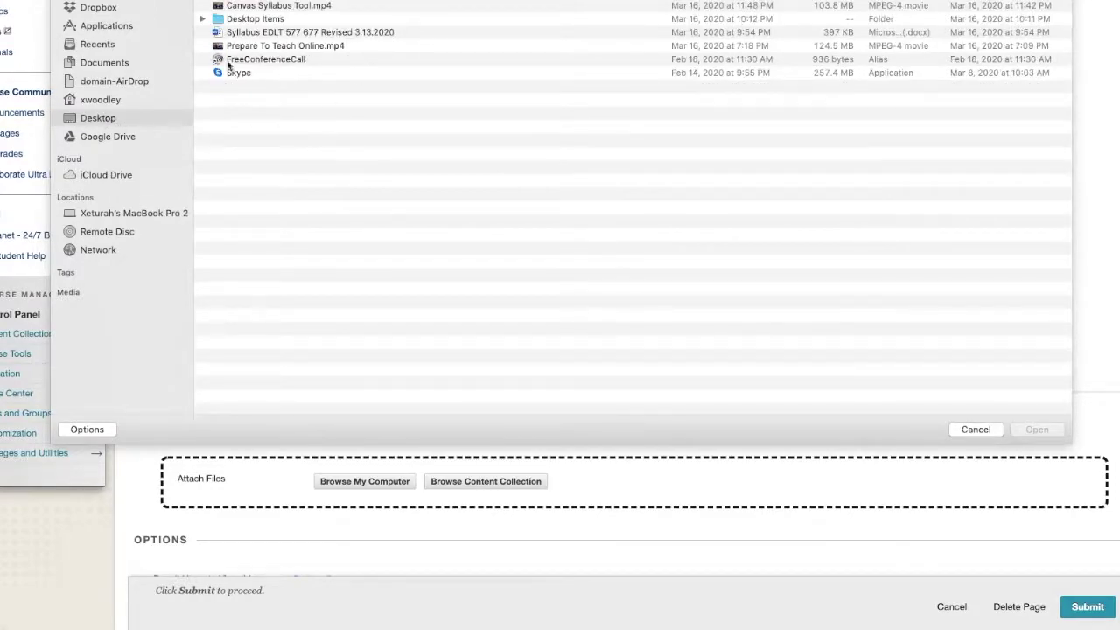
pyautogui.click(288, 34)
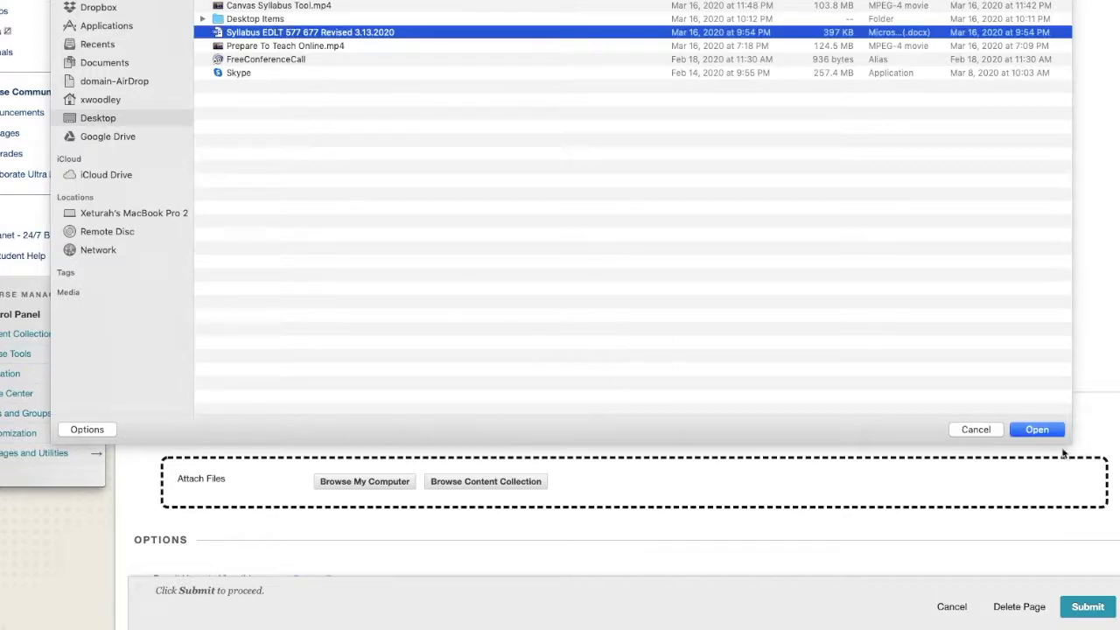
pyautogui.click(1056, 432)
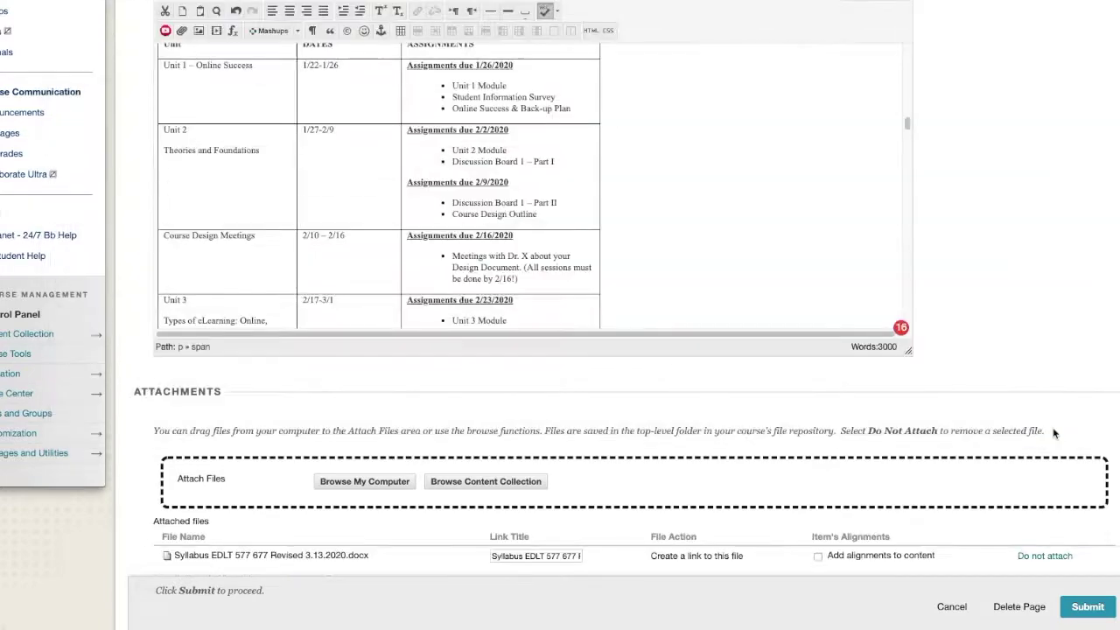
# - Keep the page viewable by users and set Track Number of Views to No
pyautogui.scroll(-3, 983, 418)
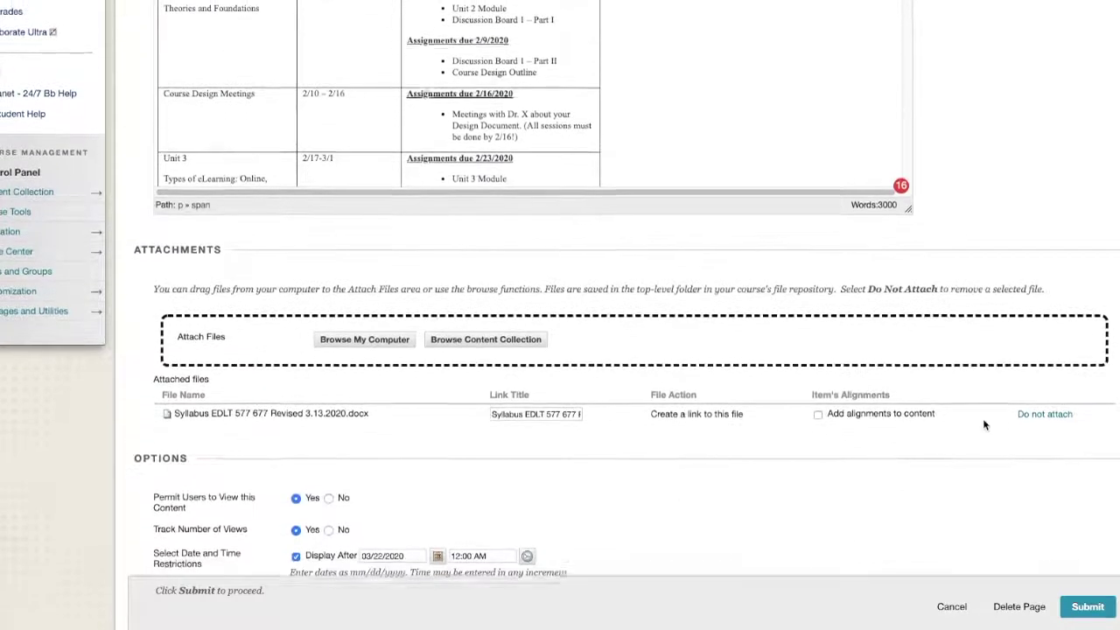
pyautogui.scroll(1, 984, 425)
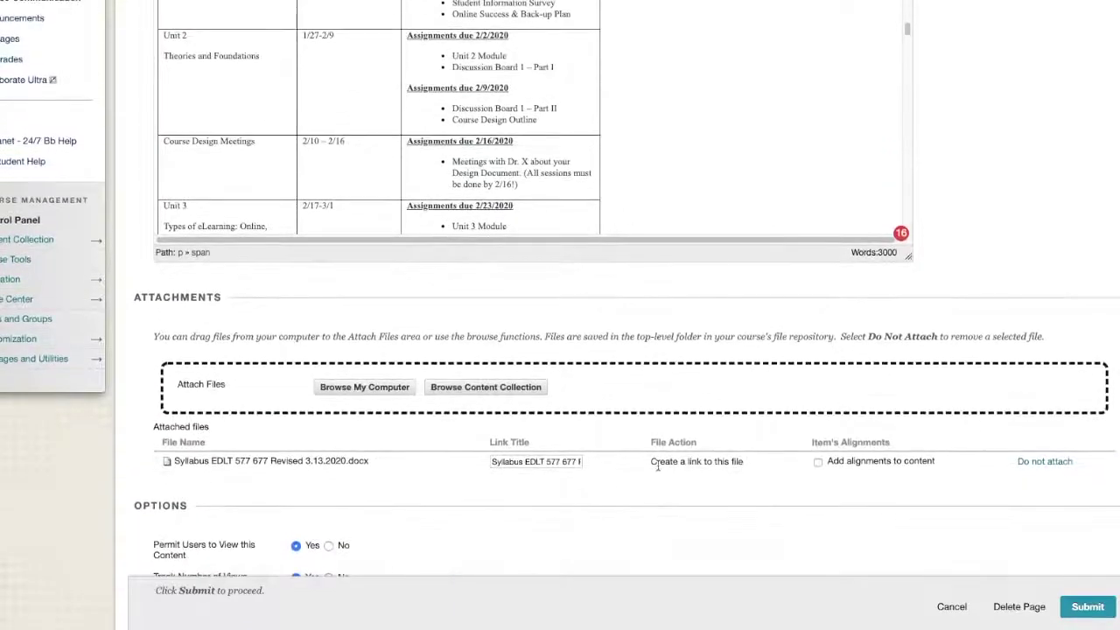
pyautogui.scroll(-2, 656, 515)
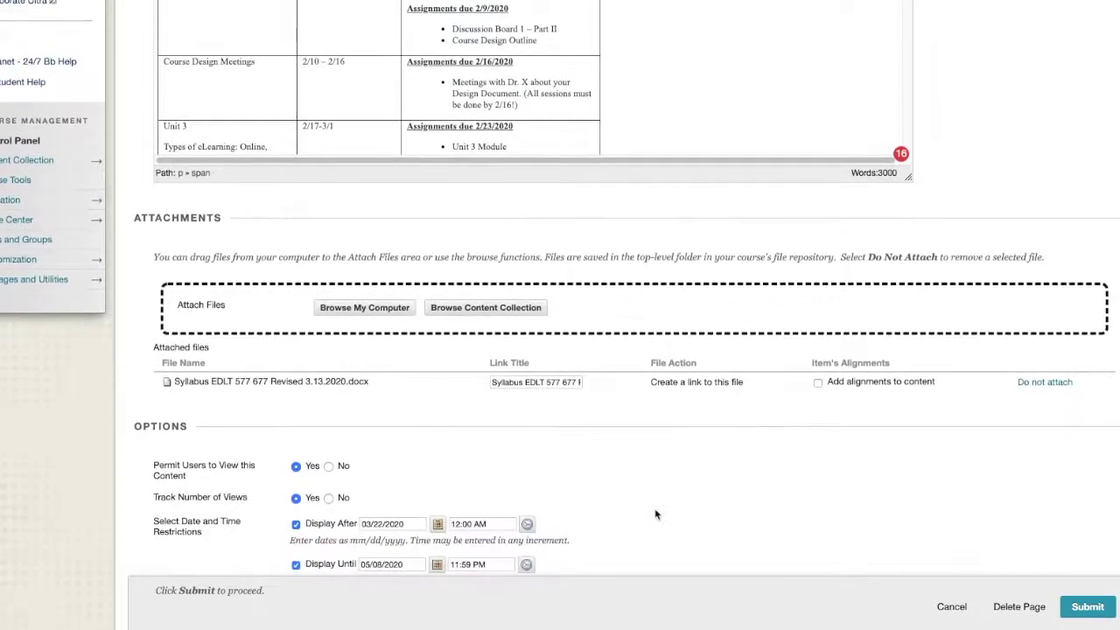
pyautogui.scroll(-2, 656, 514)
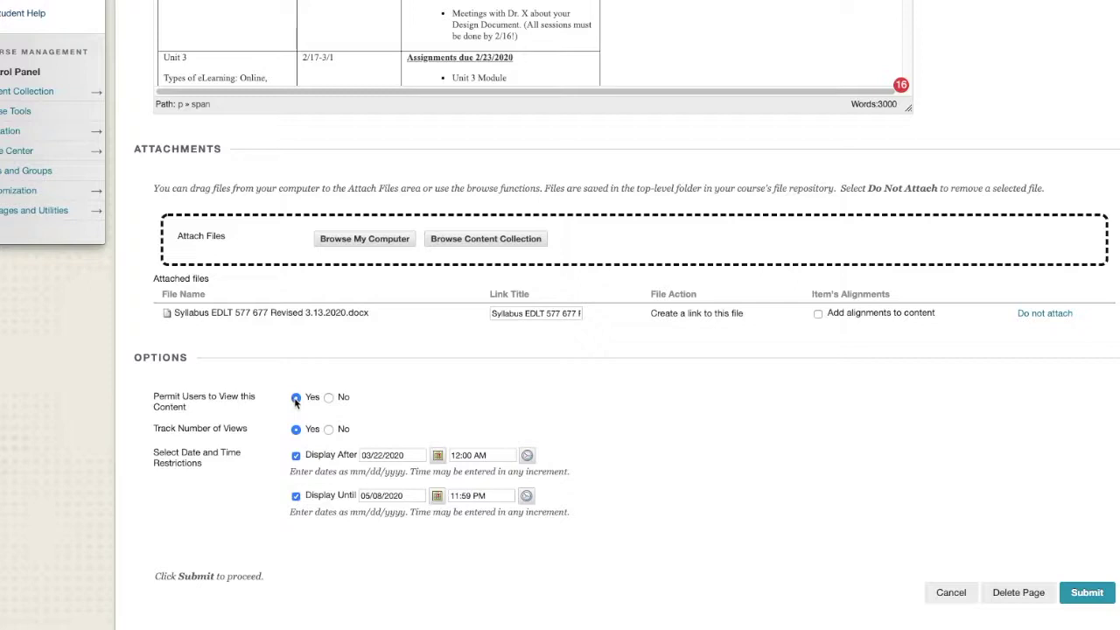
pyautogui.click(296, 399)
pyautogui.click(329, 429)
# - Switch Track Number of Views back to Yes and set Display After to 03/23/2020 12:00 AM
pyautogui.click(295, 430)
pyautogui.click(438, 455)
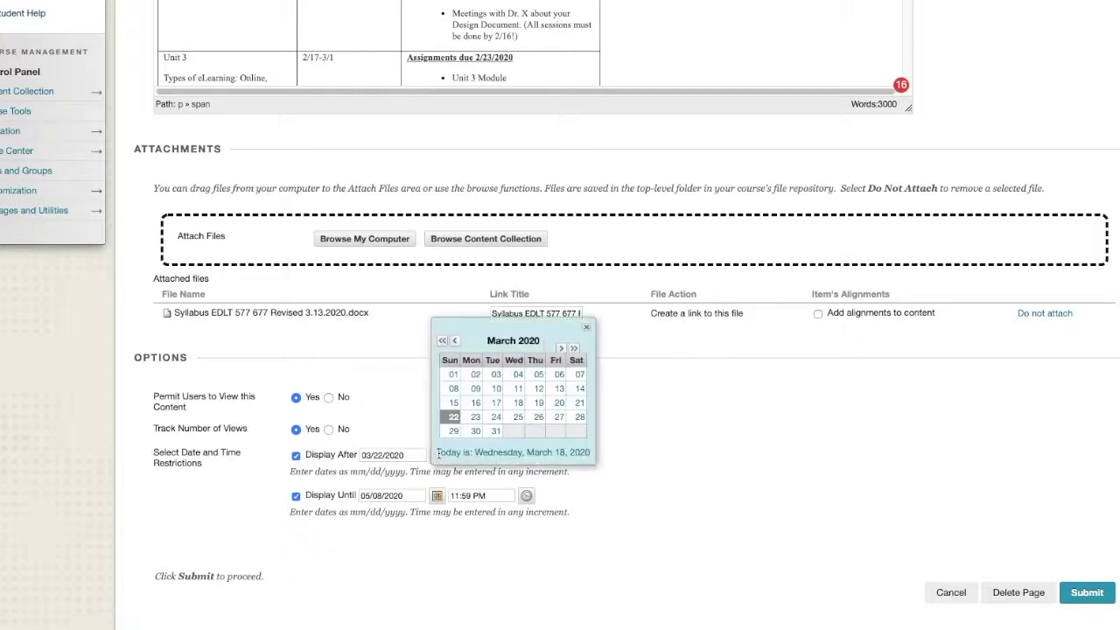
pyautogui.click(808, 446)
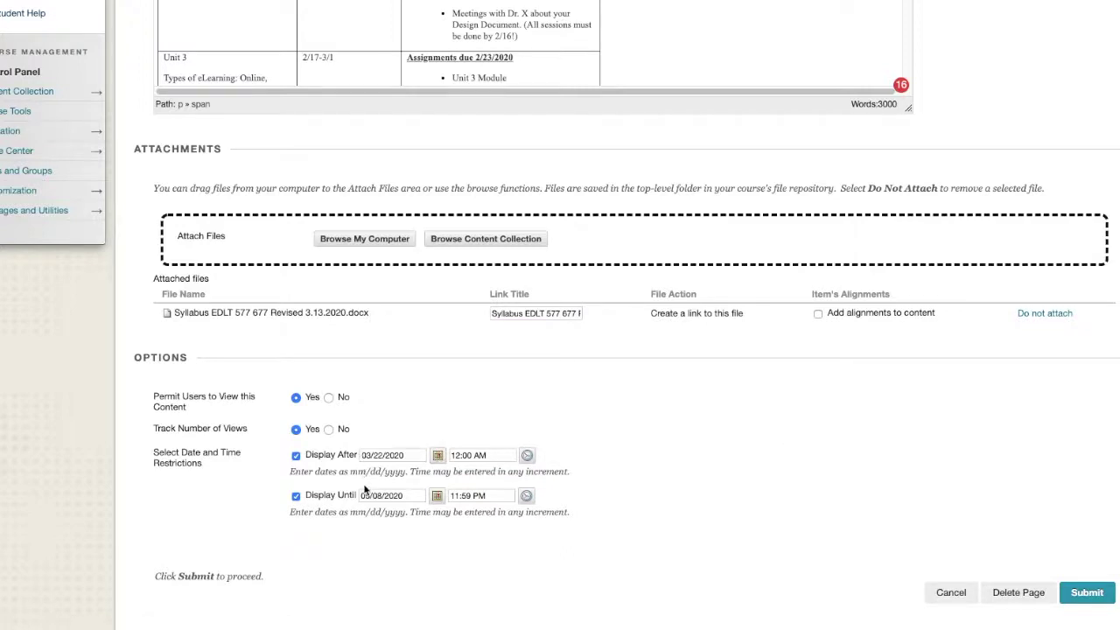
pyautogui.scroll(1, 450, 530)
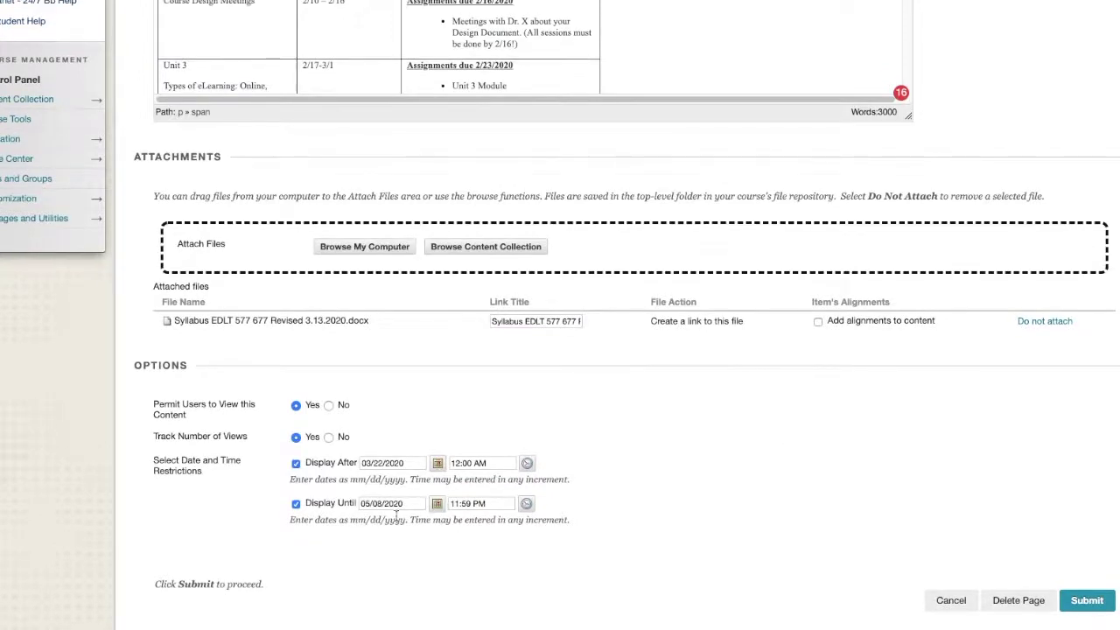
pyautogui.click(437, 463)
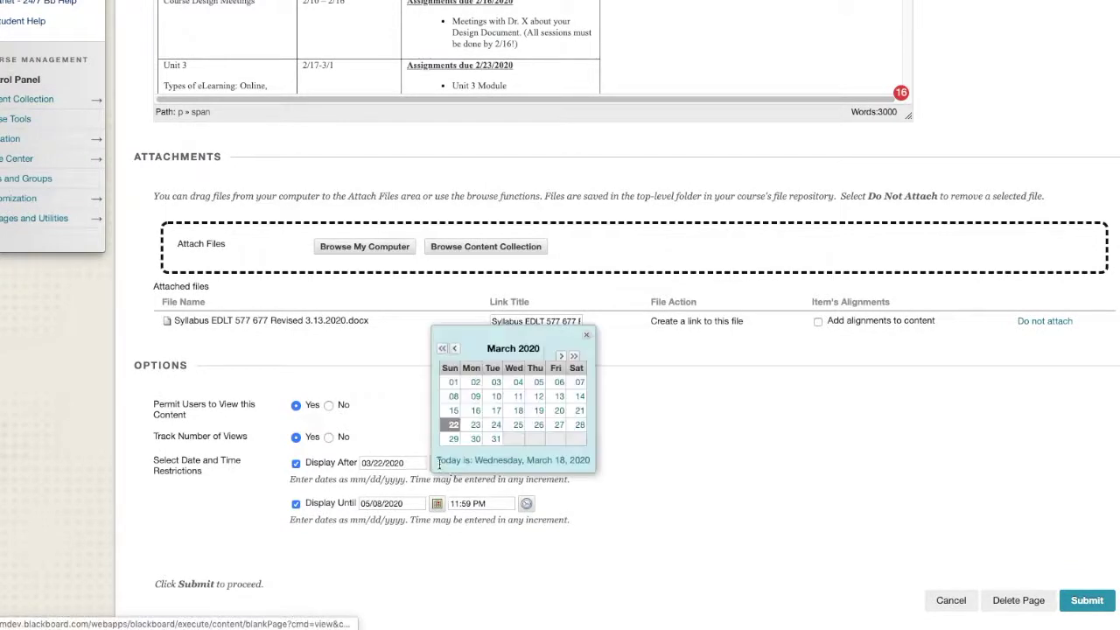
pyautogui.click(475, 426)
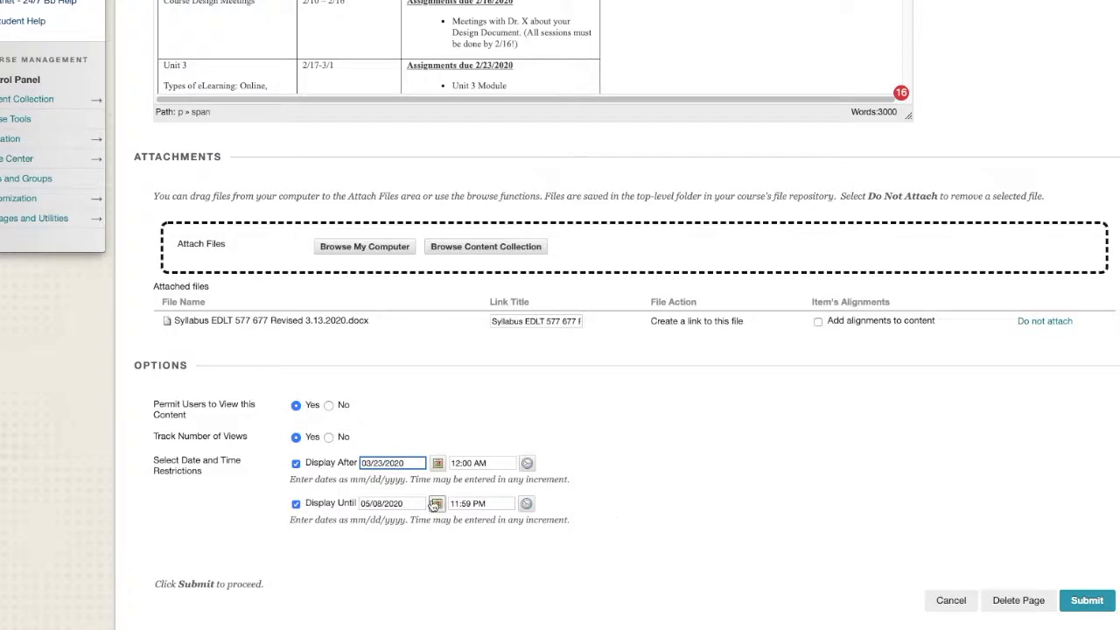
pyautogui.scroll(-1, 687, 517)
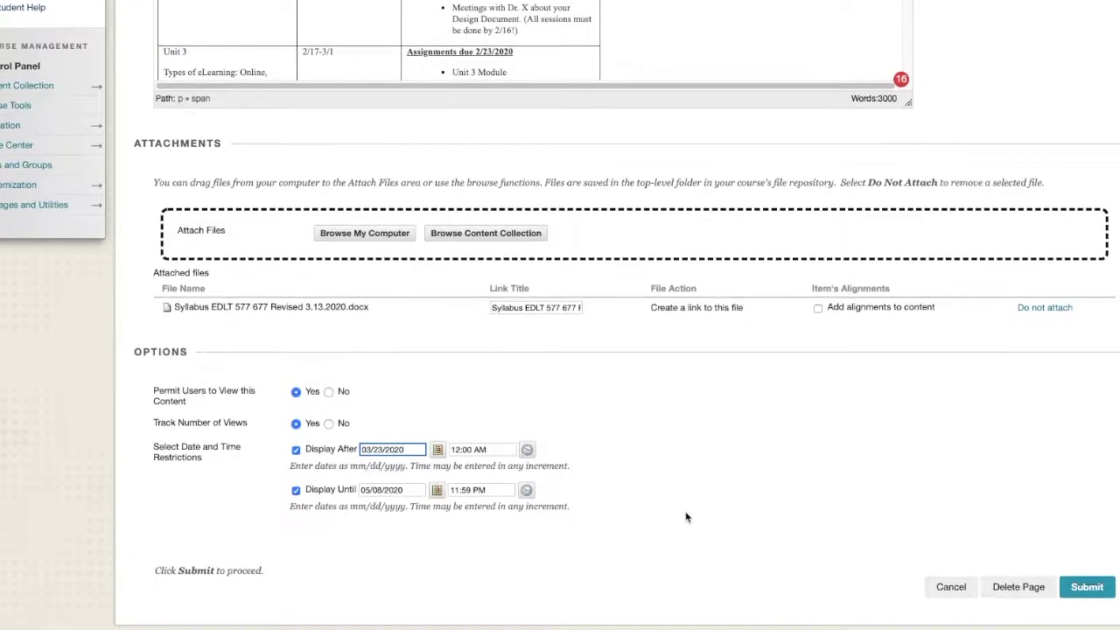
pyautogui.scroll(1, 687, 518)
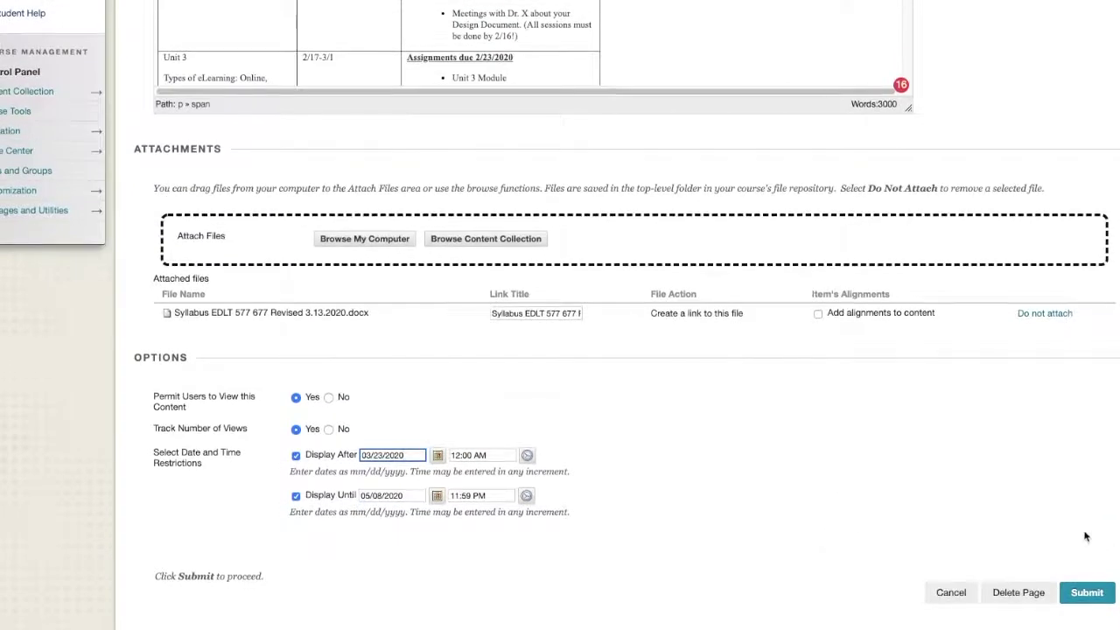
pyautogui.scroll(4, 946, 420)
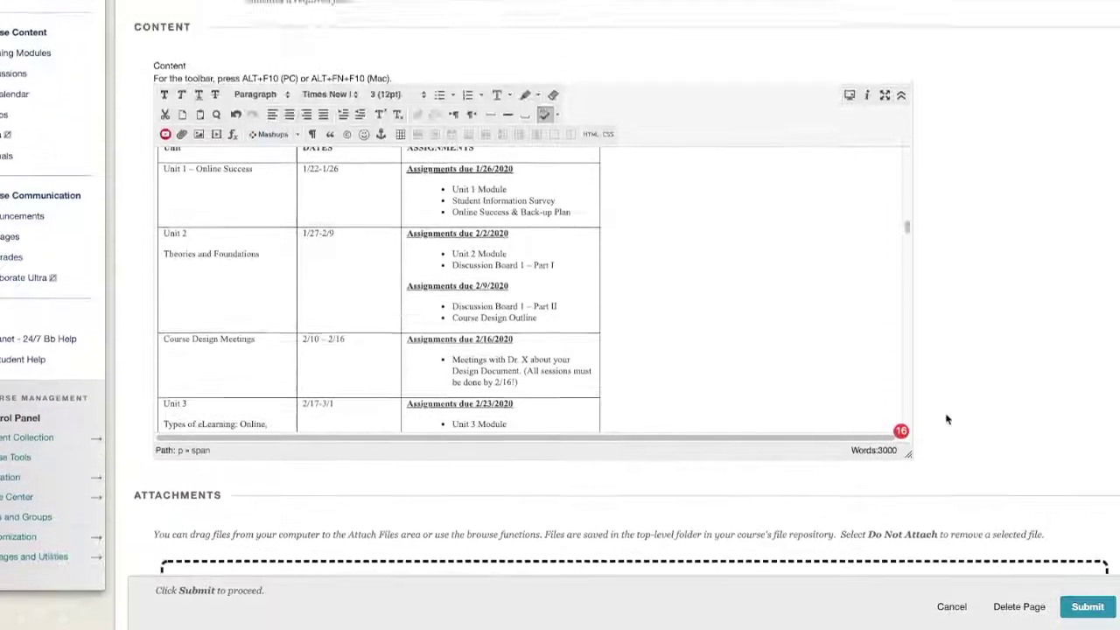
pyautogui.scroll(2, 946, 419)
pyautogui.scroll(-10, 852, 471)
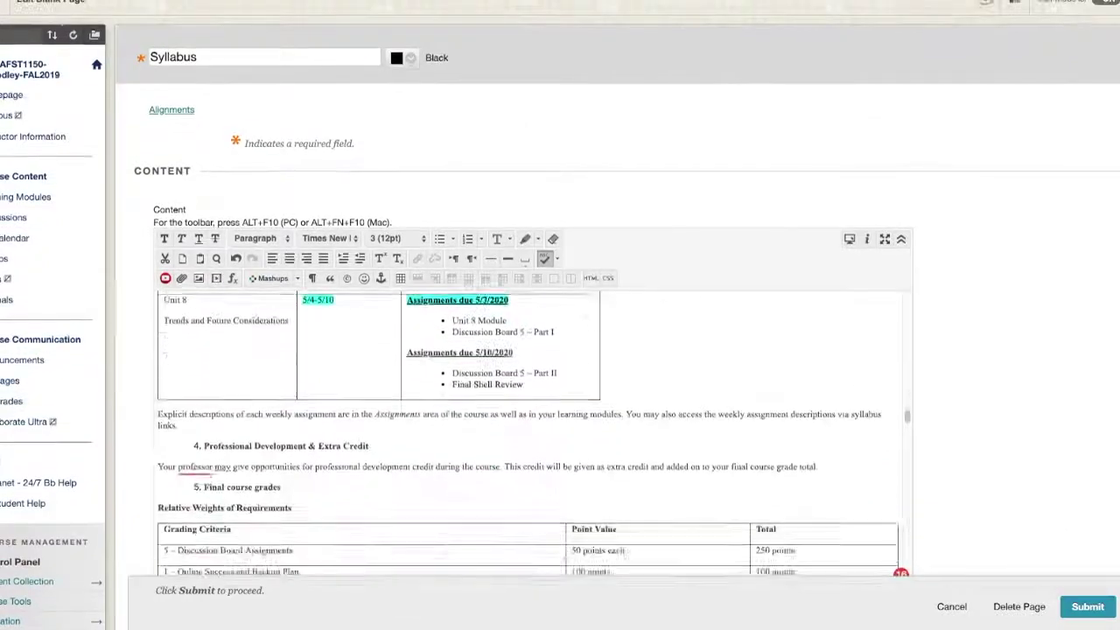
pyautogui.scroll(-6, 1051, 483)
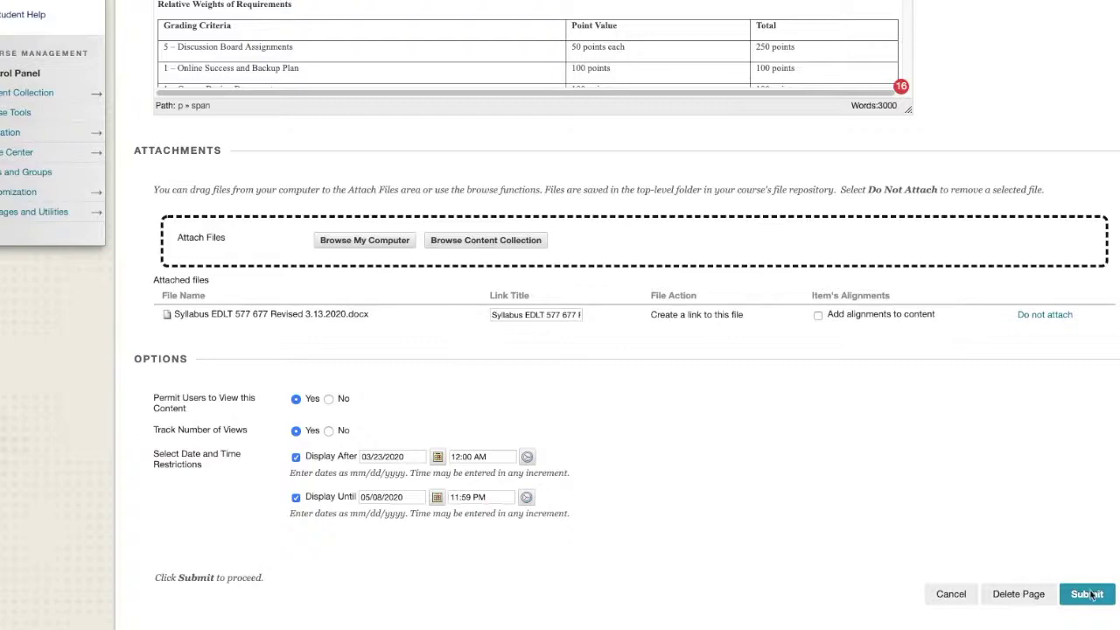
pyautogui.scroll(6, 635, 229)
pyautogui.scroll(-5, 635, 229)
pyautogui.scroll(-10, 635, 230)
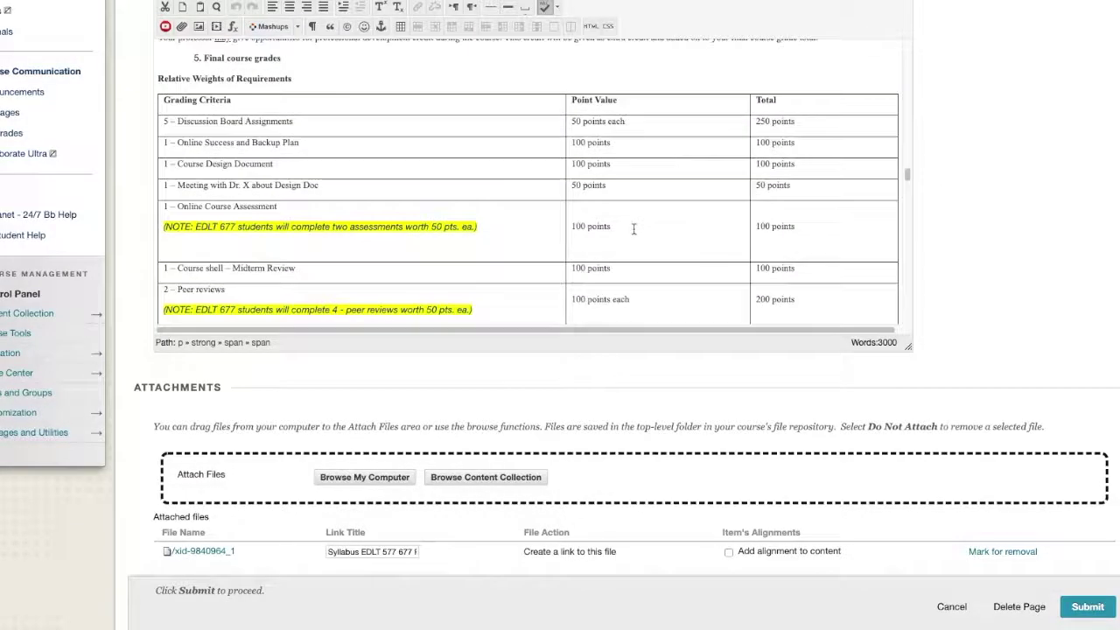
pyautogui.scroll(-15, 632, 233)
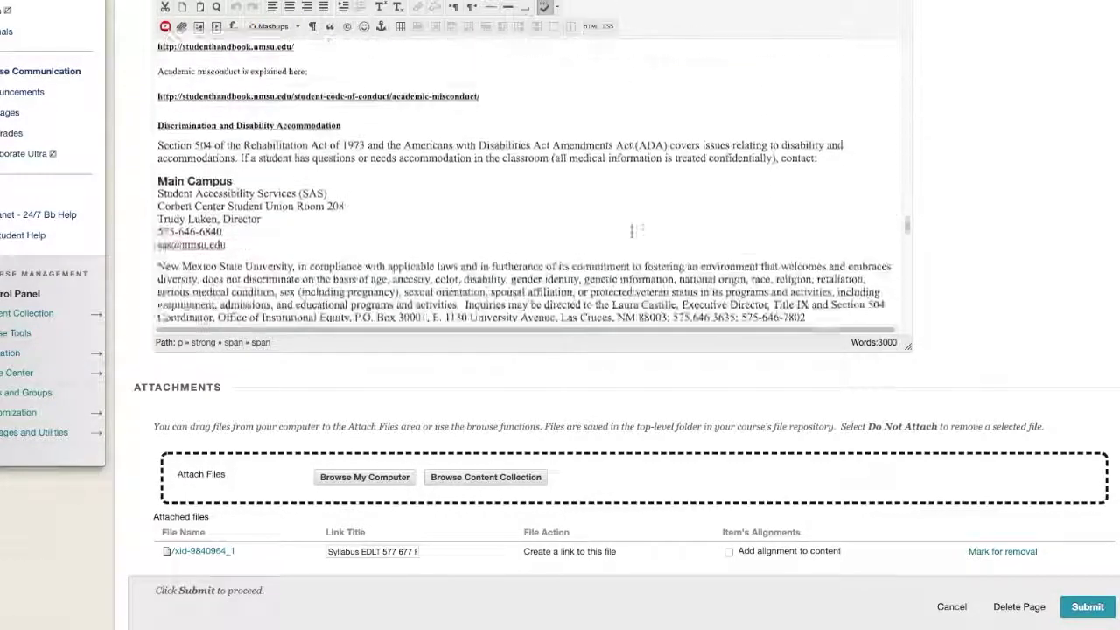
pyautogui.scroll(-8, 631, 235)
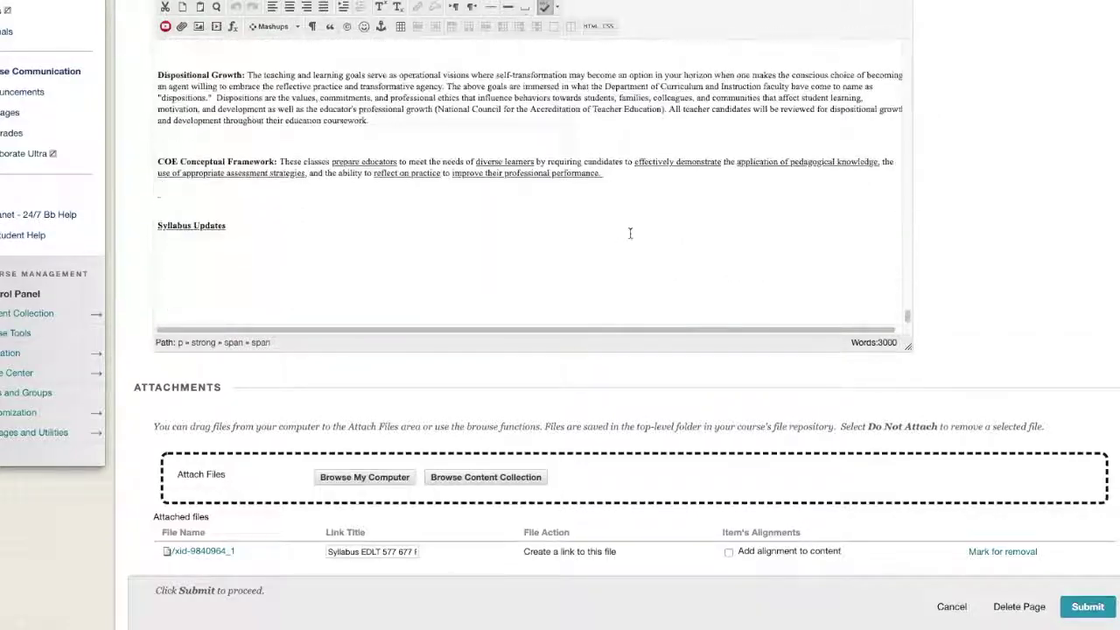
pyautogui.click(178, 262)
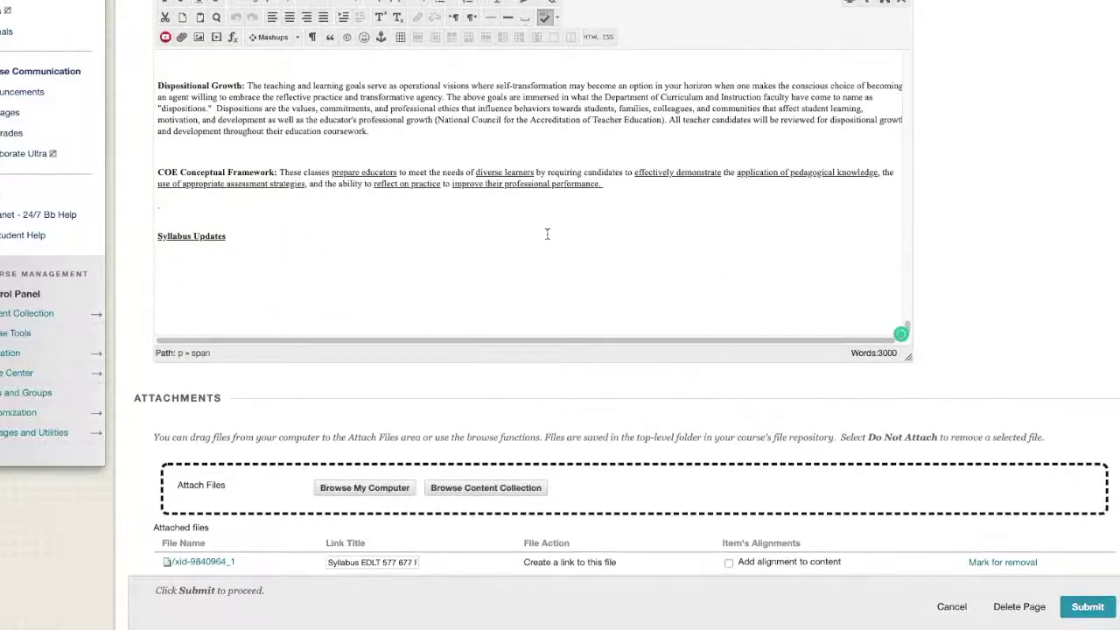
# - Under Syllabus Updates, add the note '3.13.2020 - Changes to the syllabus based on extra week of Spring Break 2020!' followed by a new line
pyautogui.press('BackSpace')
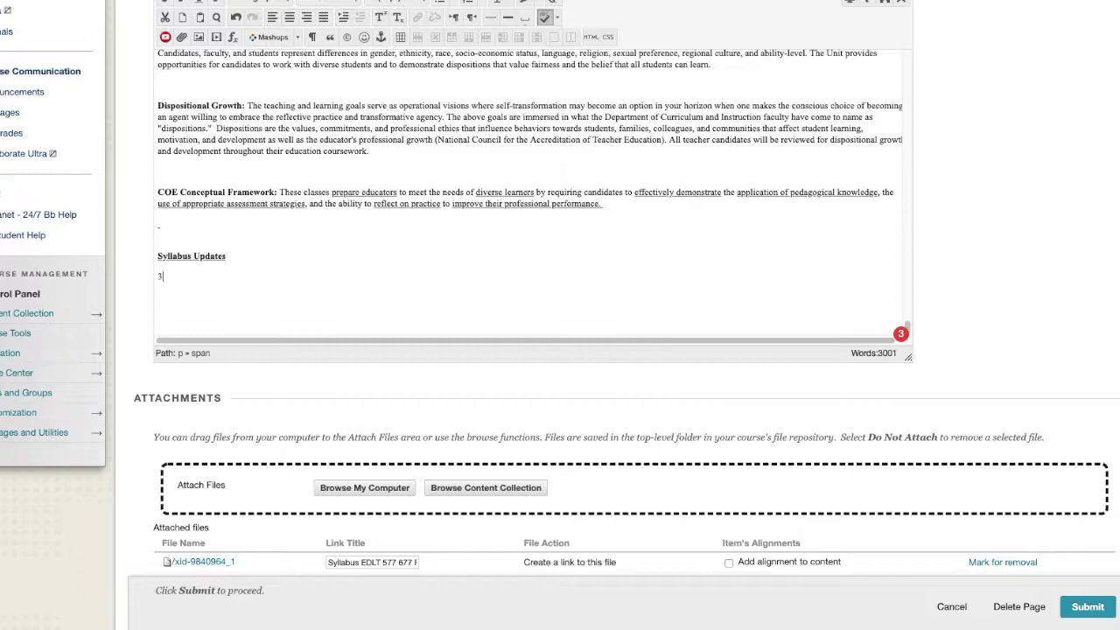
pyautogui.write('.13.2020 - Changes to the syllabu')
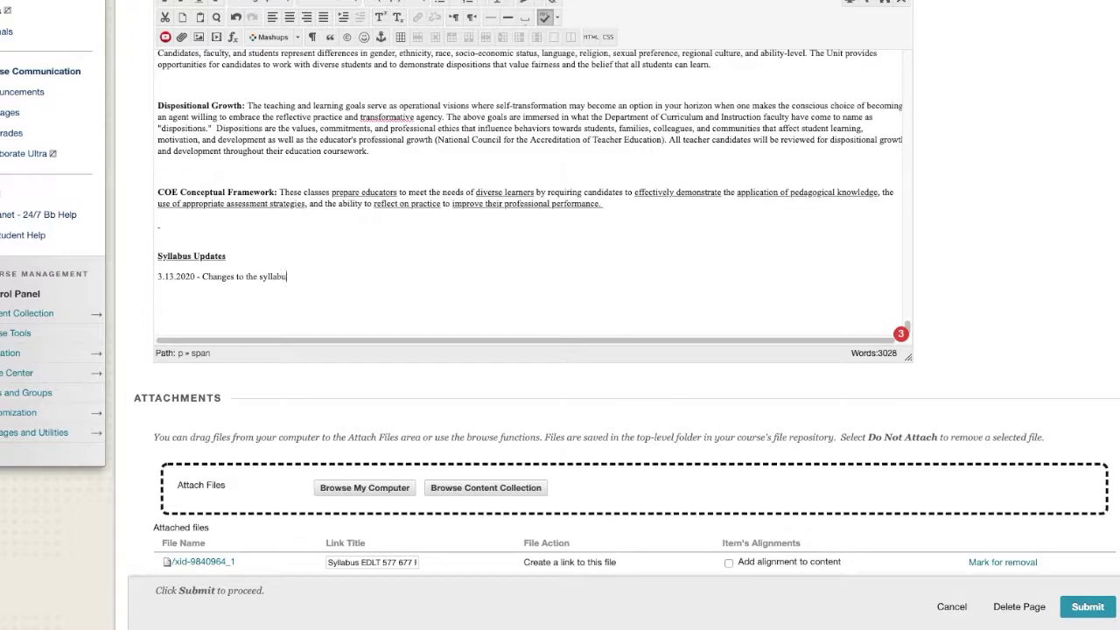
pyautogui.write('s based on extra week of Spri')
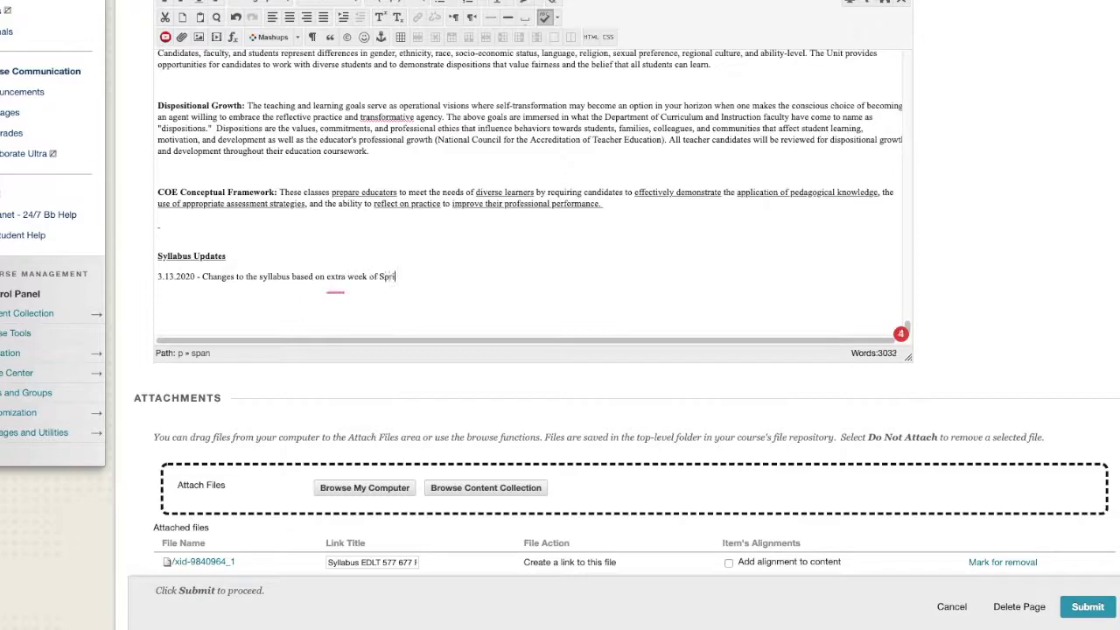
pyautogui.write('ng.')
pyautogui.press('BackSpace')
pyautogui.write('!')
pyautogui.press('Return')
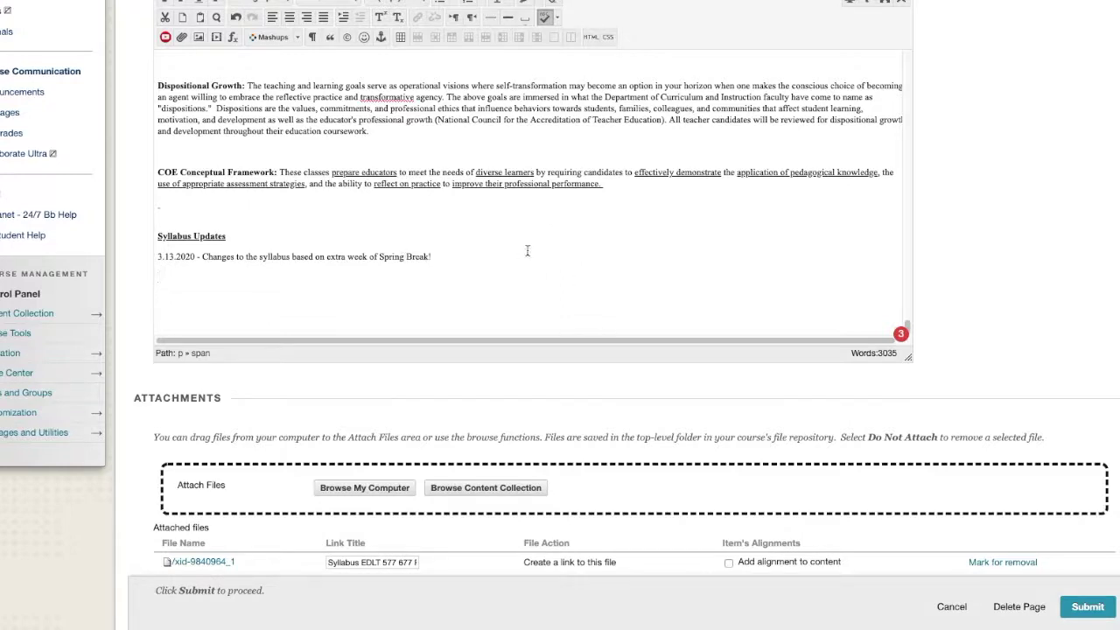
pyautogui.write('2020!')
pyautogui.press('Return')
pyautogui.press('Return')
pyautogui.scroll(-5, 682, 402)
# - Scroll through the saved Syllabus page to review the 'Success: Syllabus edited' banner and content
pyautogui.scroll(-1, 683, 404)
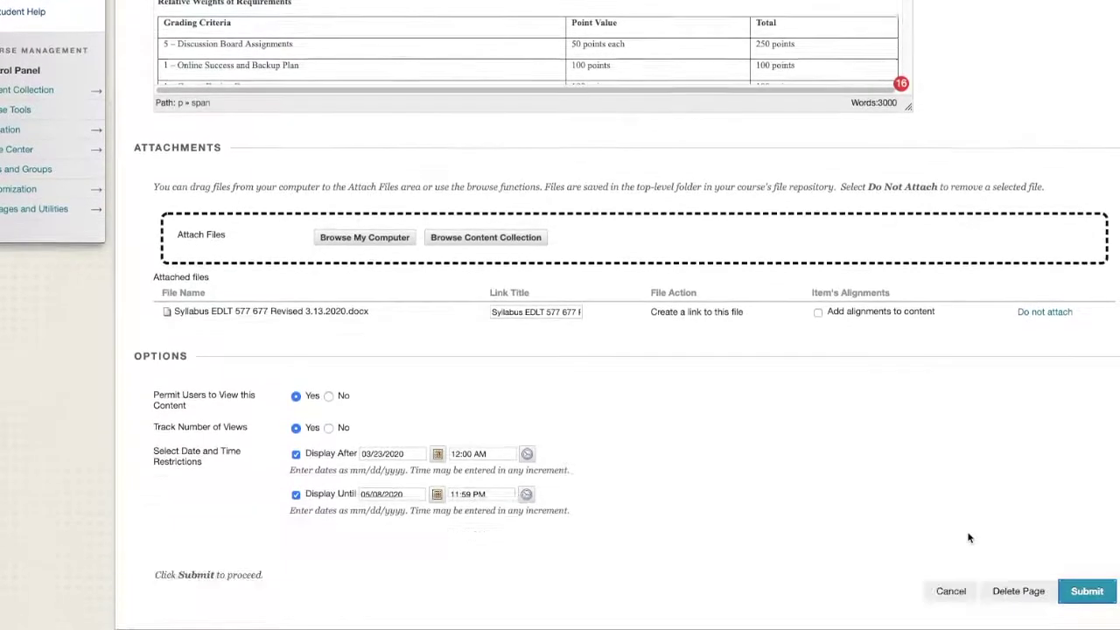
pyautogui.scroll(1, 968, 537)
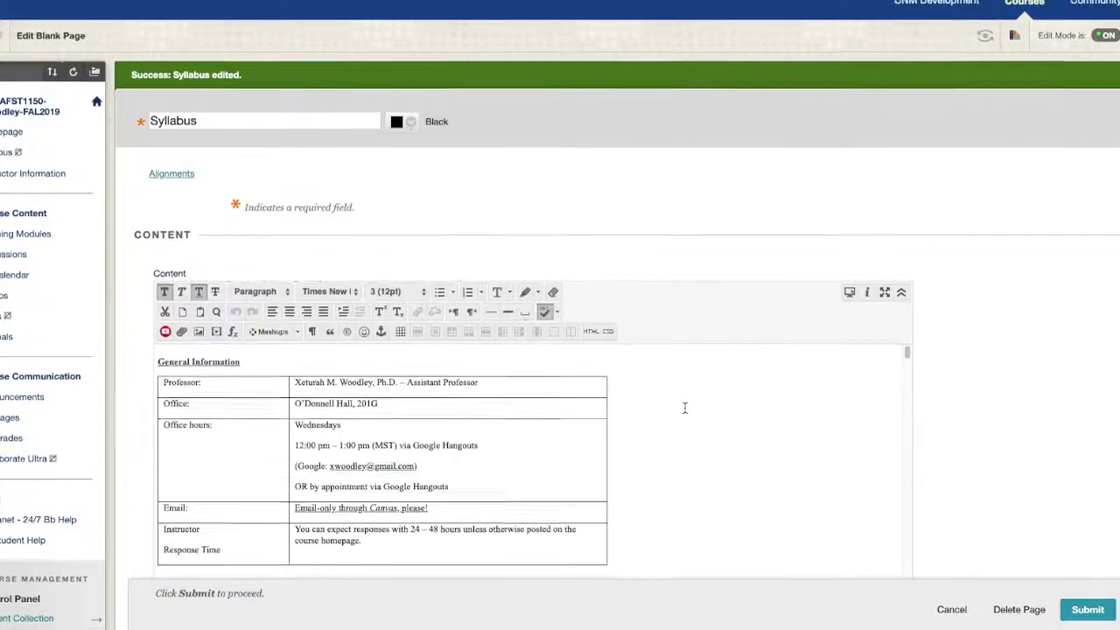
pyautogui.scroll(-3, 731, 464)
pyautogui.scroll(-15, 735, 477)
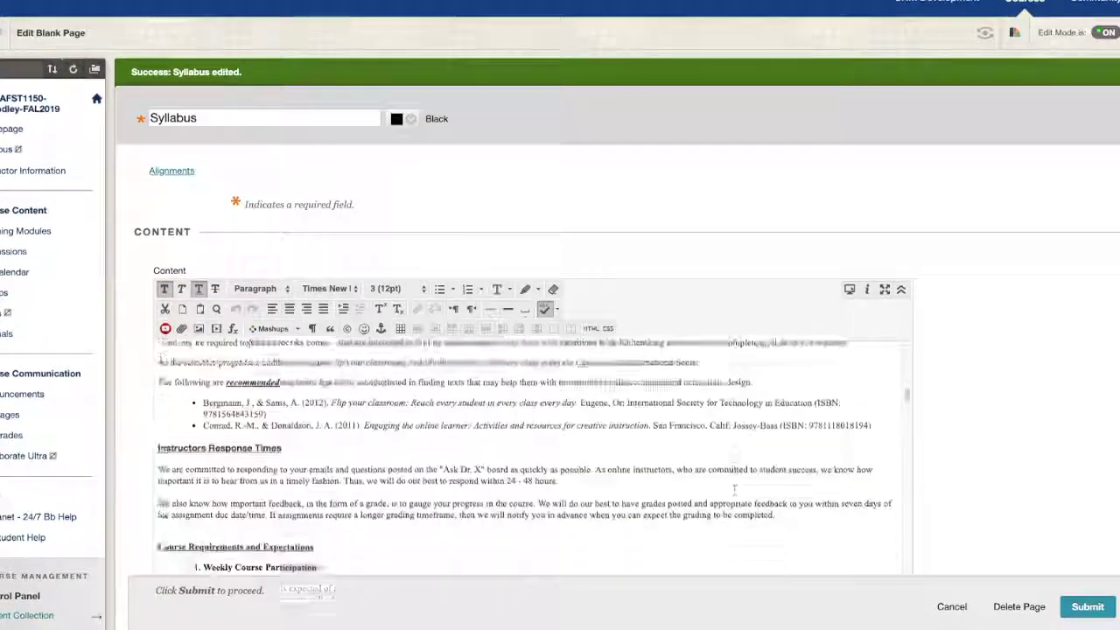
pyautogui.scroll(-10, 876, 472)
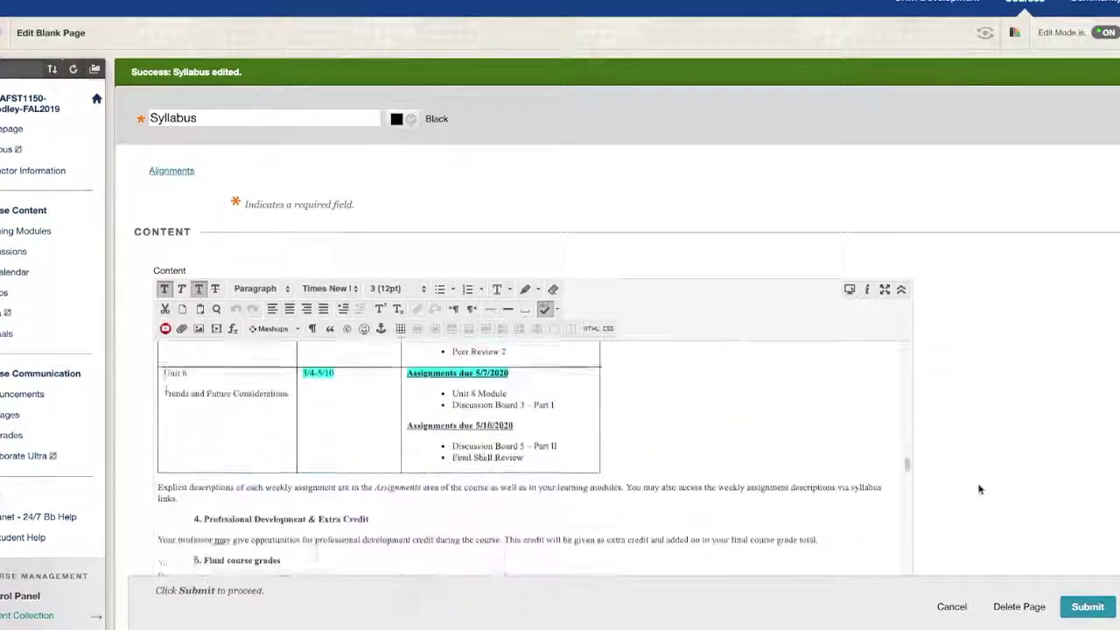
pyautogui.scroll(3, 805, 447)
pyautogui.scroll(2, 805, 446)
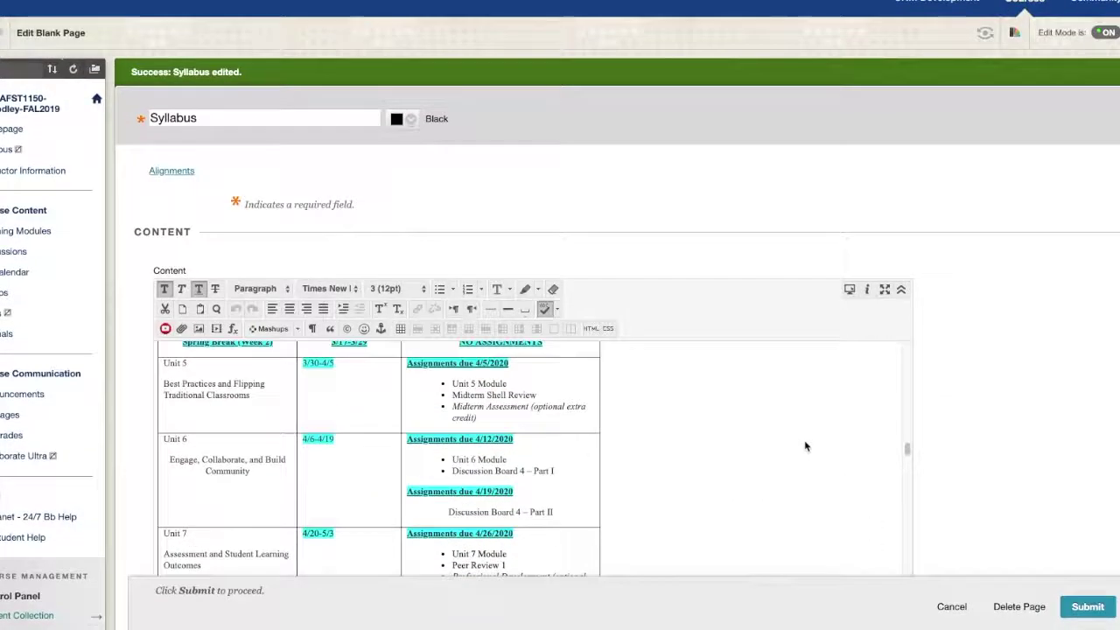
pyautogui.scroll(-5, 1071, 479)
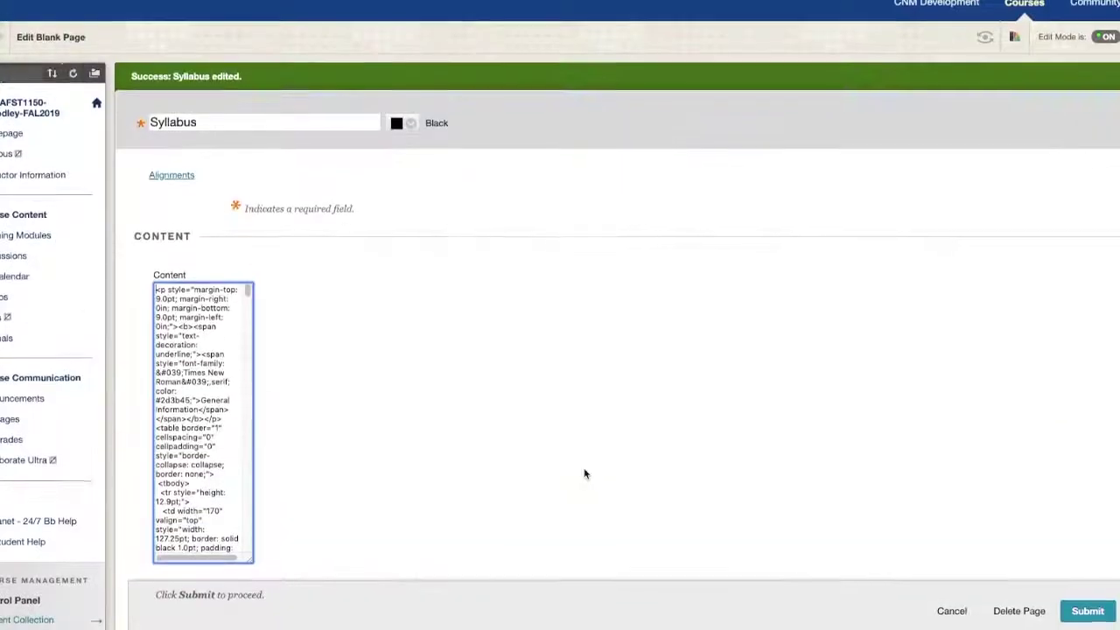